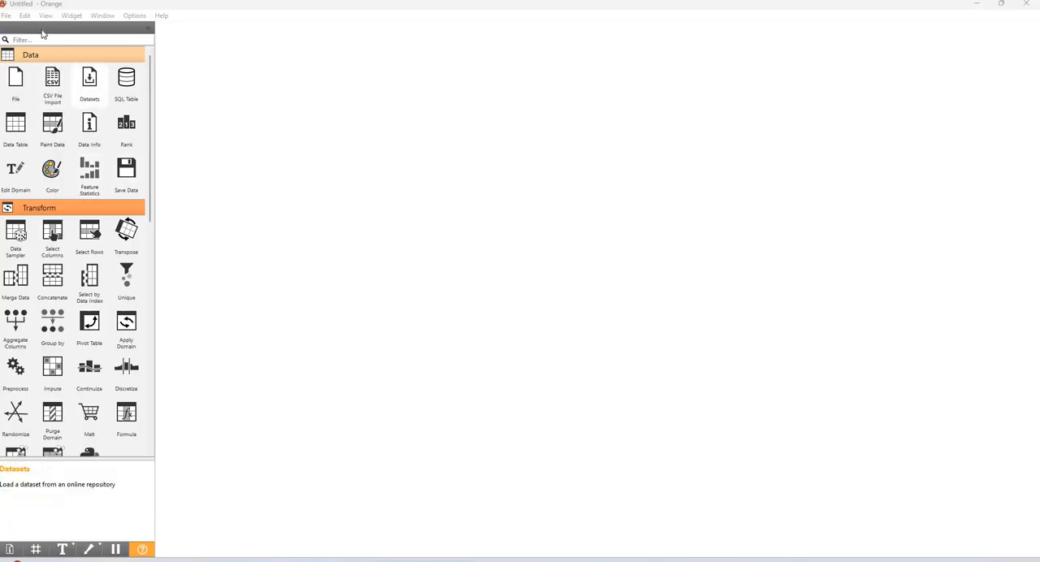
{"action": "left_click", "coordinate": [7, 15]}
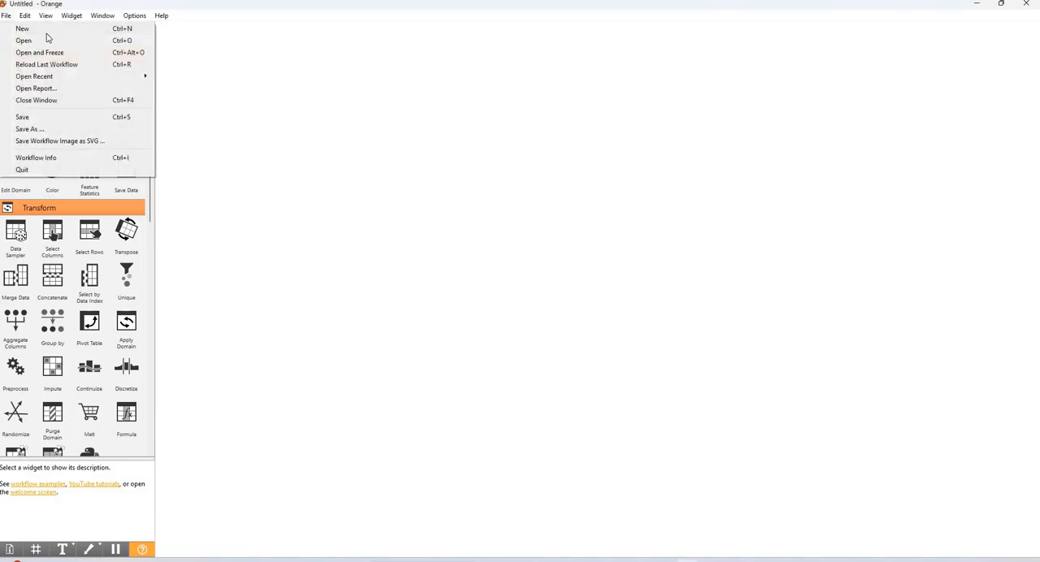
{"action": "left_click", "coordinate": [703, 158]}
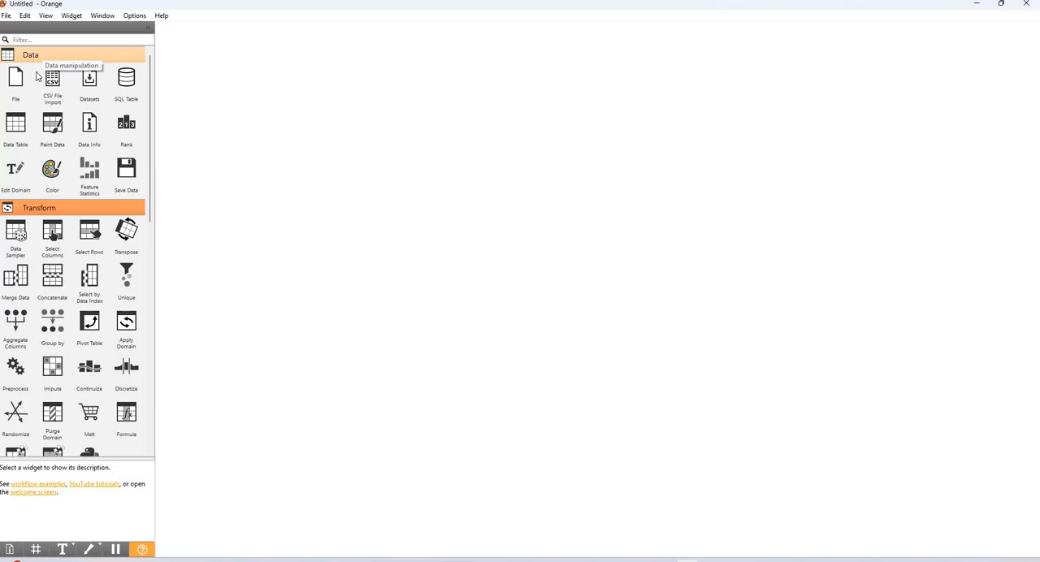
Add a File widget to the empty canvas and load the iris_sample file into it
{"action": "left_click_drag", "start_coordinate": [16, 81], "coordinate": [232, 107]}
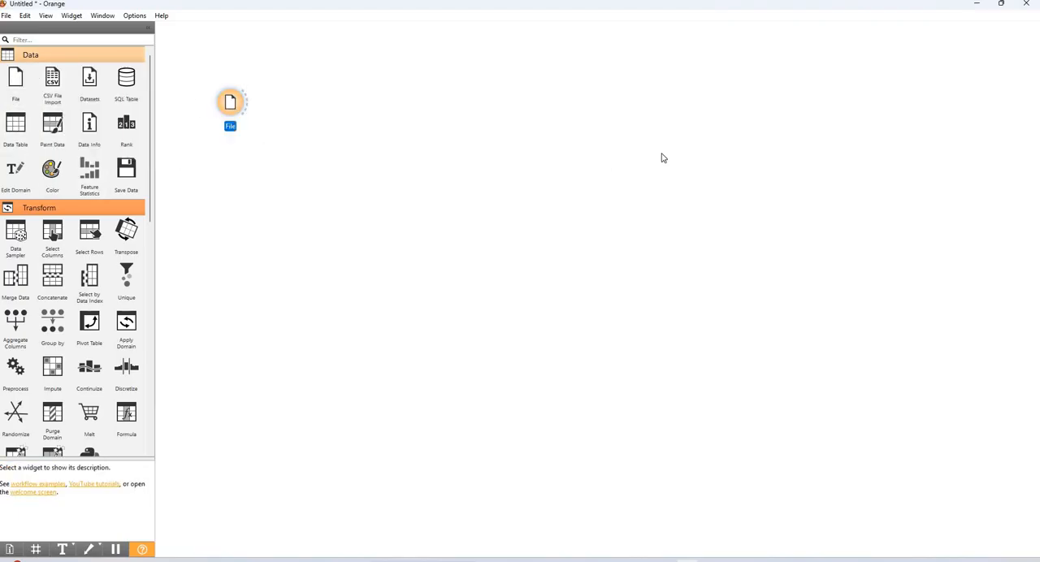
{"action": "left_click", "coordinate": [665, 129]}
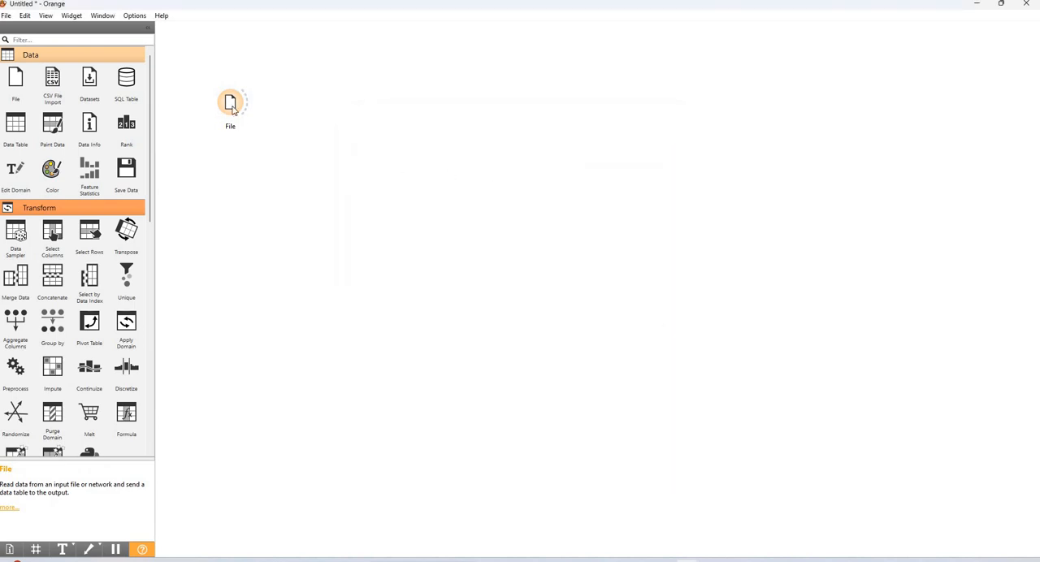
{"action": "double_click", "coordinate": [231, 106]}
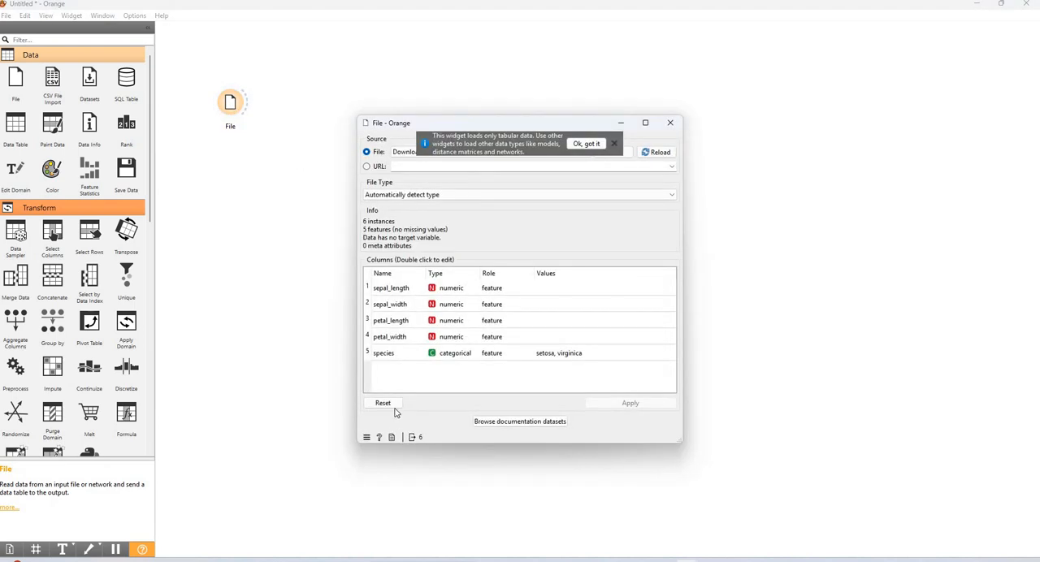
{"action": "left_click", "coordinate": [622, 152]}
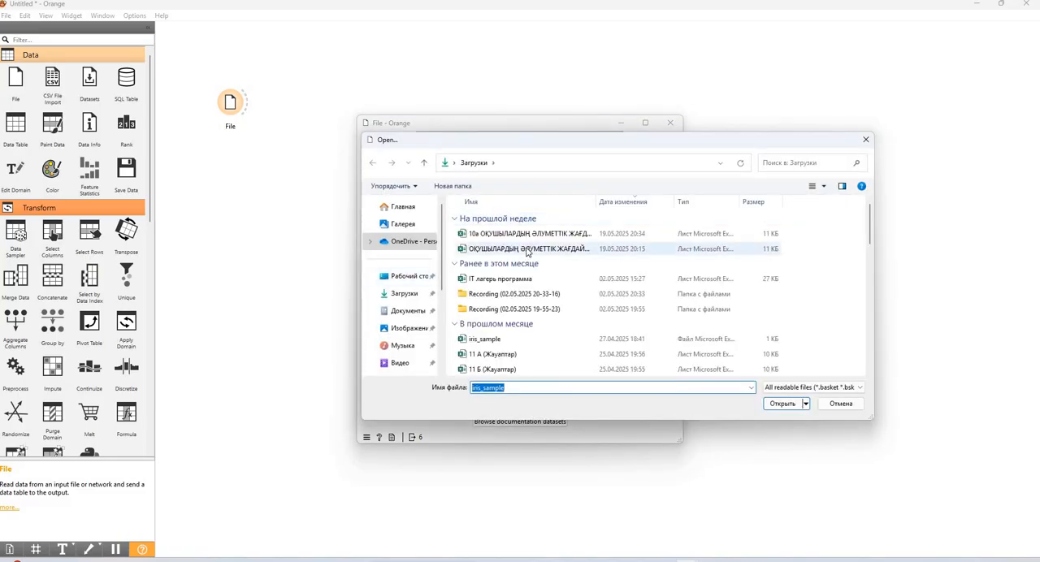
{"action": "double_click", "coordinate": [524, 342]}
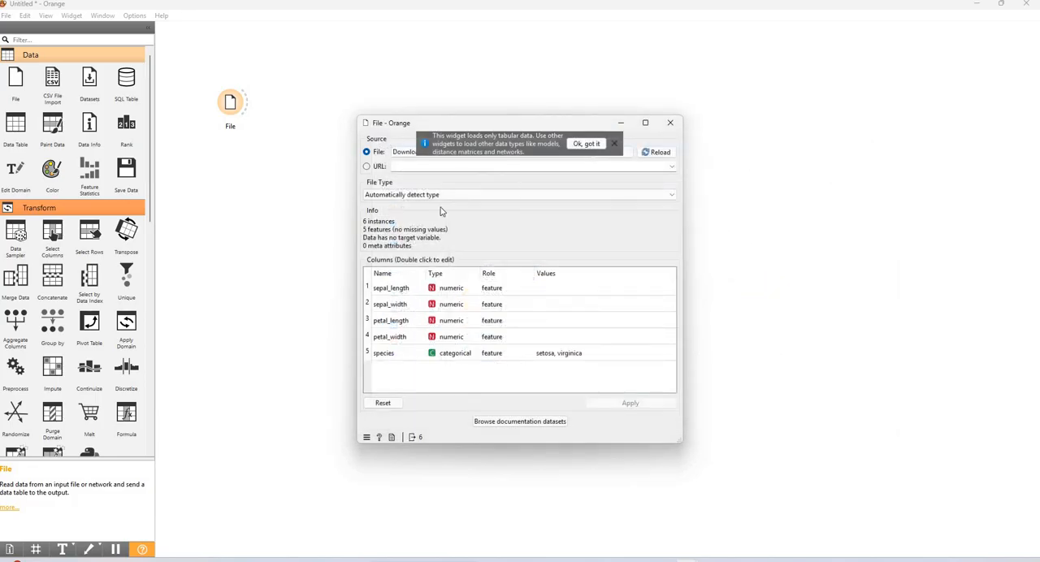
{"action": "left_click", "coordinate": [670, 123]}
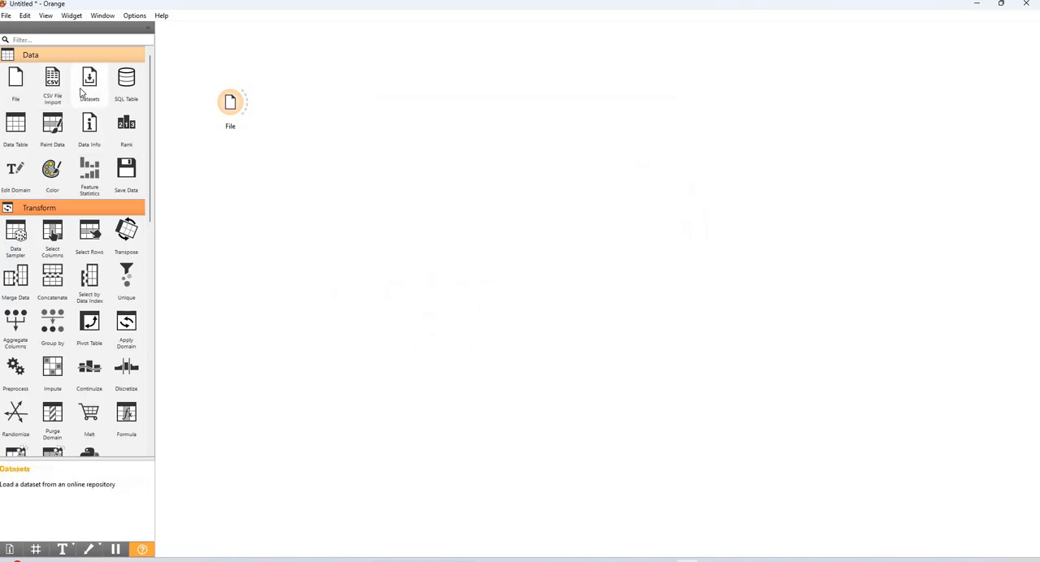
Add a Data Table widget, link the File widget's data to it, and select all rows in the table
{"action": "left_click_drag", "start_coordinate": [20, 136], "coordinate": [237, 184]}
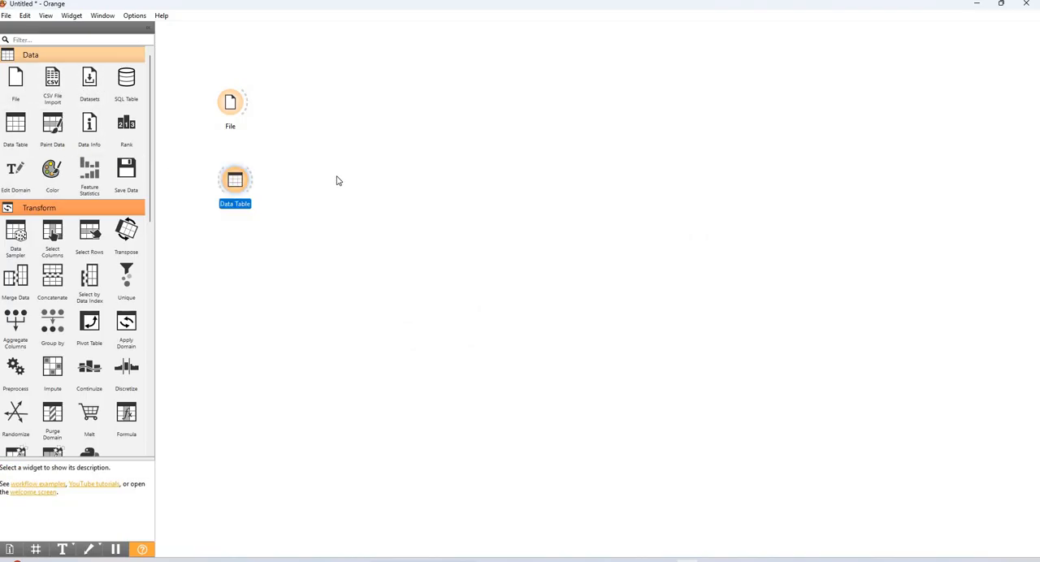
{"action": "double_click", "coordinate": [233, 180]}
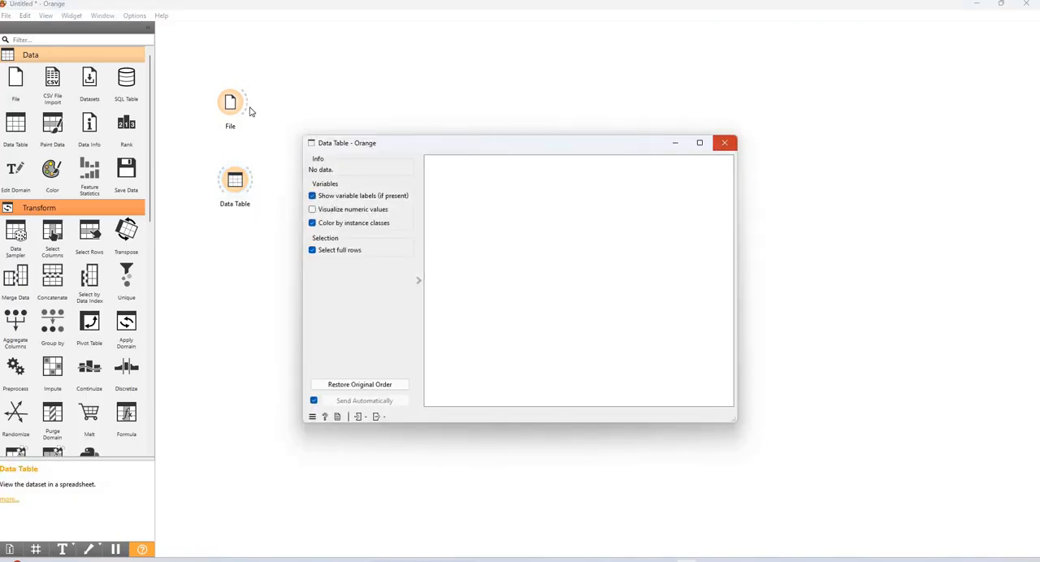
{"action": "left_click_drag", "start_coordinate": [251, 108], "coordinate": [351, 124]}
{"action": "double_click", "coordinate": [351, 124]}
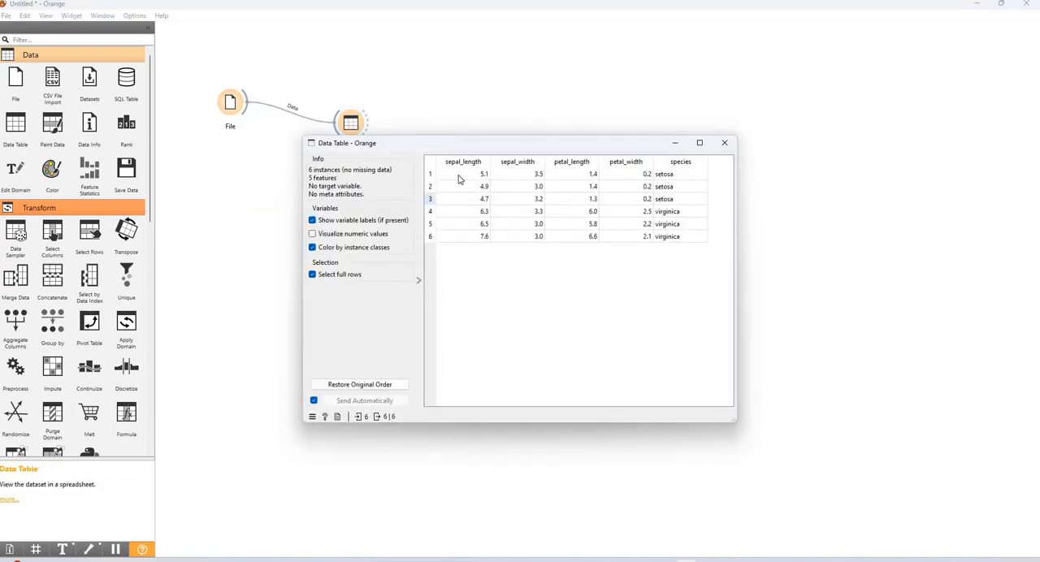
{"action": "mouse_move", "coordinate": [491, 173]}
{"action": "left_mouse_down"}
{"action": "mouse_move", "coordinate": [661, 269]}
{"action": "mouse_move", "coordinate": [490, 173]}
{"action": "left_mouse_up"}
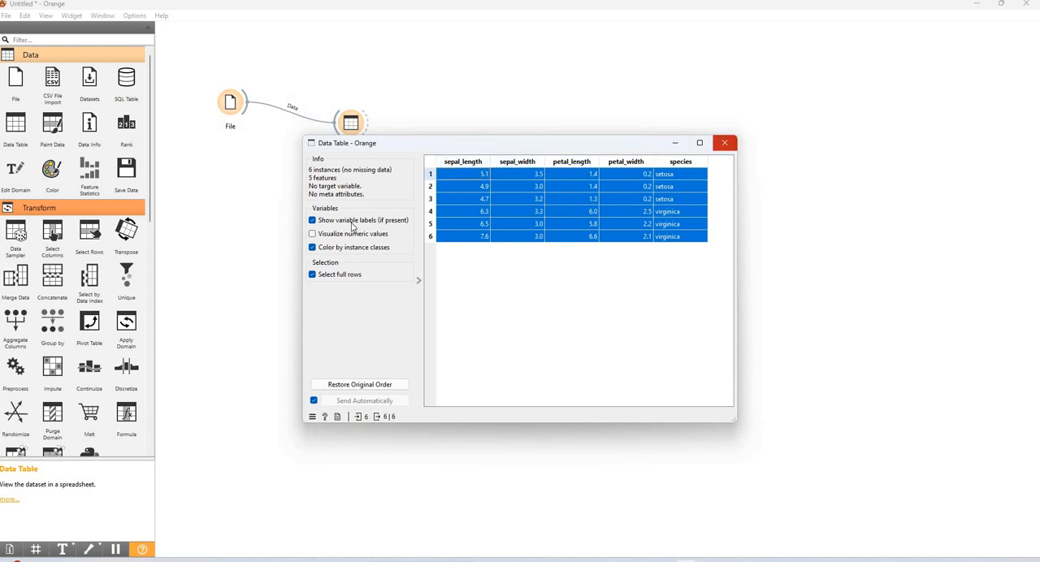
{"action": "left_click", "coordinate": [724, 143]}
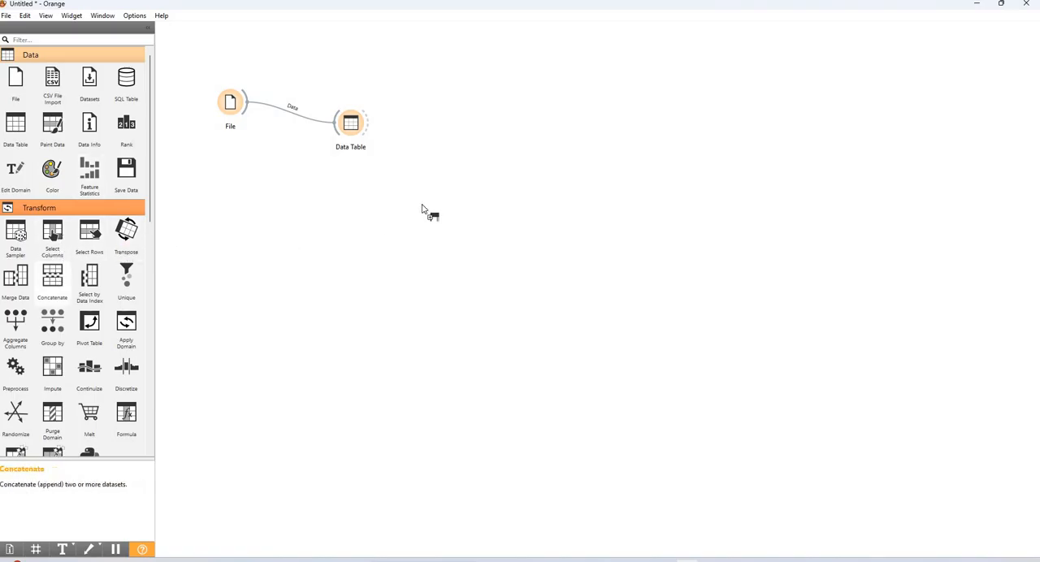
Add a Select Columns widget fed by Data Table and assign species as the target variable, leaving the four measurements as features
{"action": "mouse_move", "coordinate": [379, 178]}
{"action": "left_mouse_down"}
{"action": "mouse_move", "coordinate": [369, 131]}
{"action": "mouse_move", "coordinate": [424, 190]}
{"action": "left_mouse_up"}
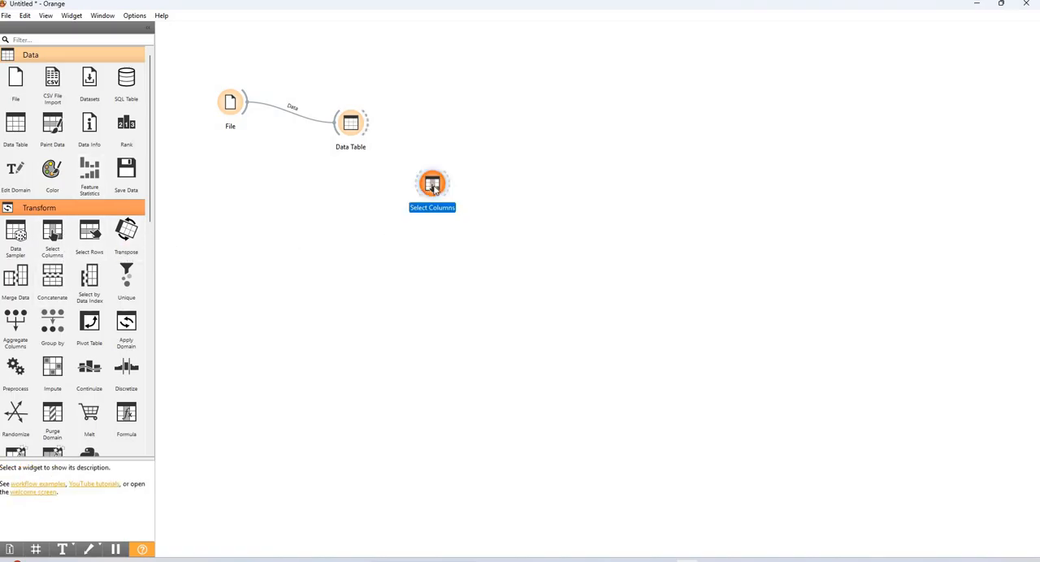
{"action": "left_click_drag", "start_coordinate": [365, 125], "coordinate": [432, 186]}
{"action": "double_click", "coordinate": [433, 186]}
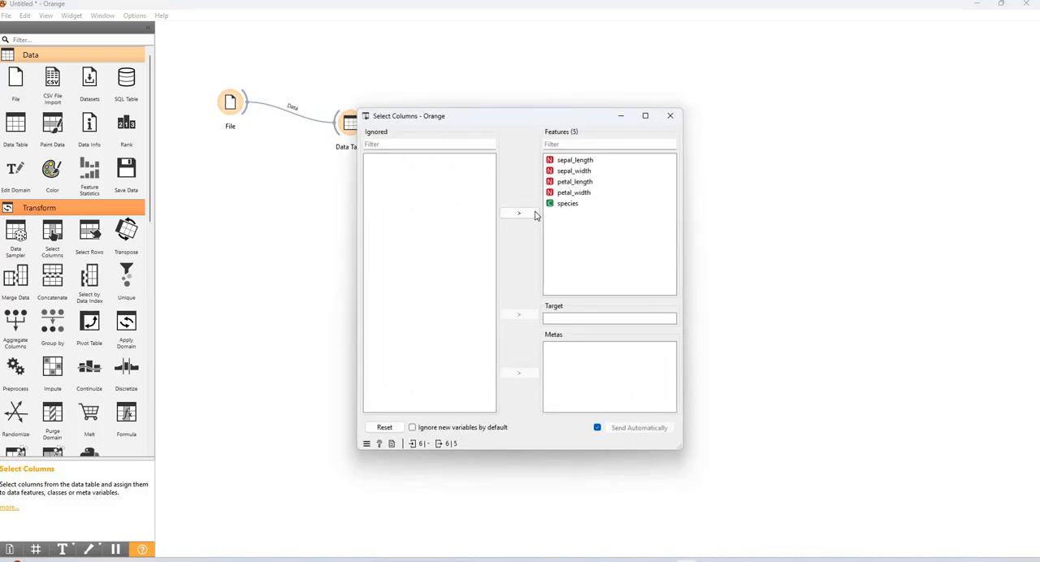
{"action": "left_click_drag", "start_coordinate": [567, 203], "coordinate": [387, 195]}
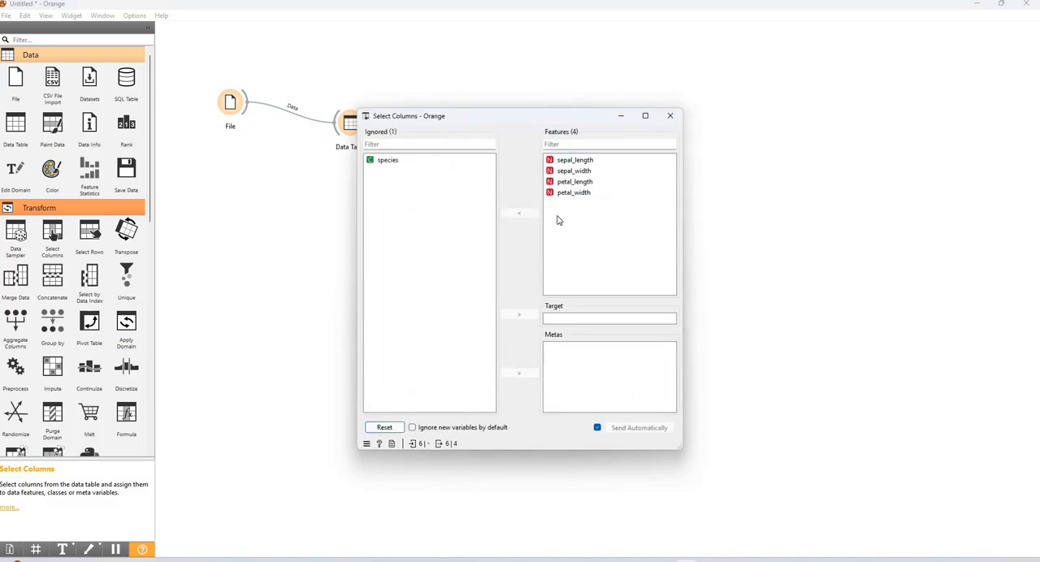
{"action": "left_click", "coordinate": [523, 315]}
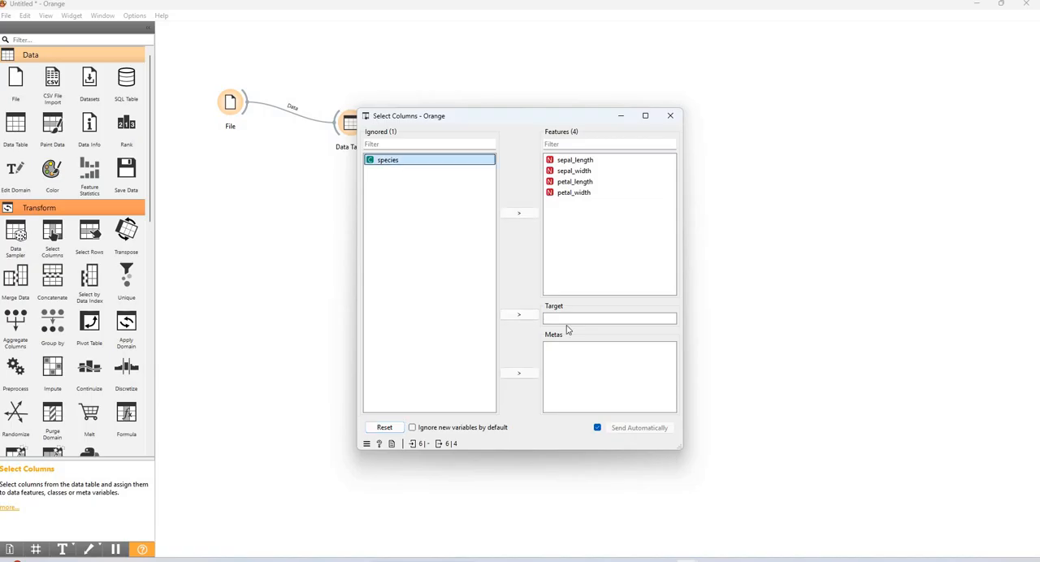
{"action": "left_click", "coordinate": [670, 119]}
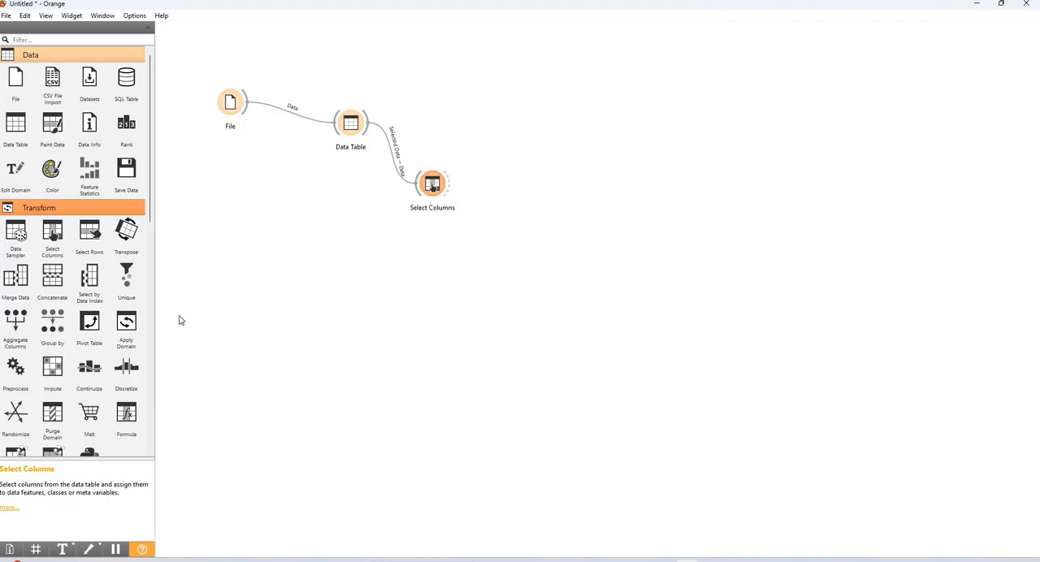
Add a Select Rows widget fed by Select Columns and review the variable options for its condition
{"action": "left_click_drag", "start_coordinate": [89, 232], "coordinate": [517, 271]}
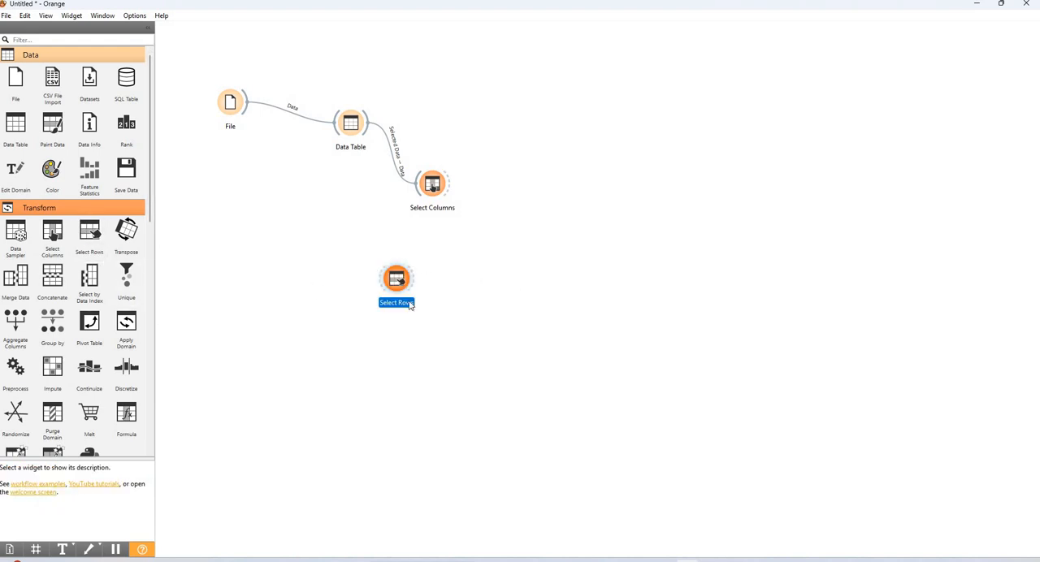
{"action": "left_click_drag", "start_coordinate": [402, 283], "coordinate": [534, 241]}
{"action": "left_click_drag", "start_coordinate": [448, 188], "coordinate": [526, 237]}
{"action": "double_click", "coordinate": [527, 235]}
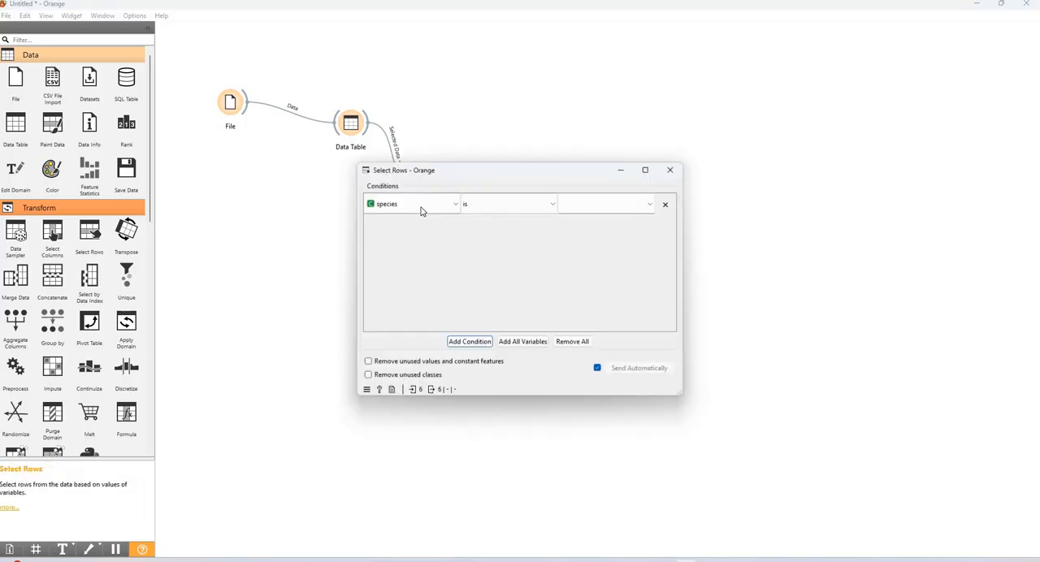
{"action": "left_click", "coordinate": [416, 205]}
{"action": "left_click", "coordinate": [510, 208]}
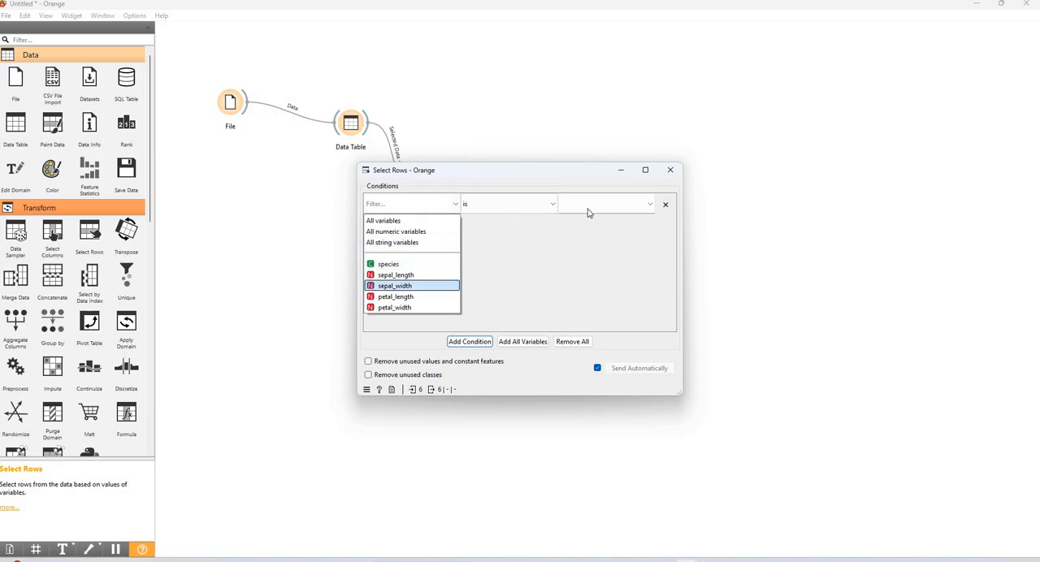
{"action": "left_click", "coordinate": [603, 204]}
{"action": "left_click", "coordinate": [667, 174]}
{"action": "left_click", "coordinate": [657, 172]}
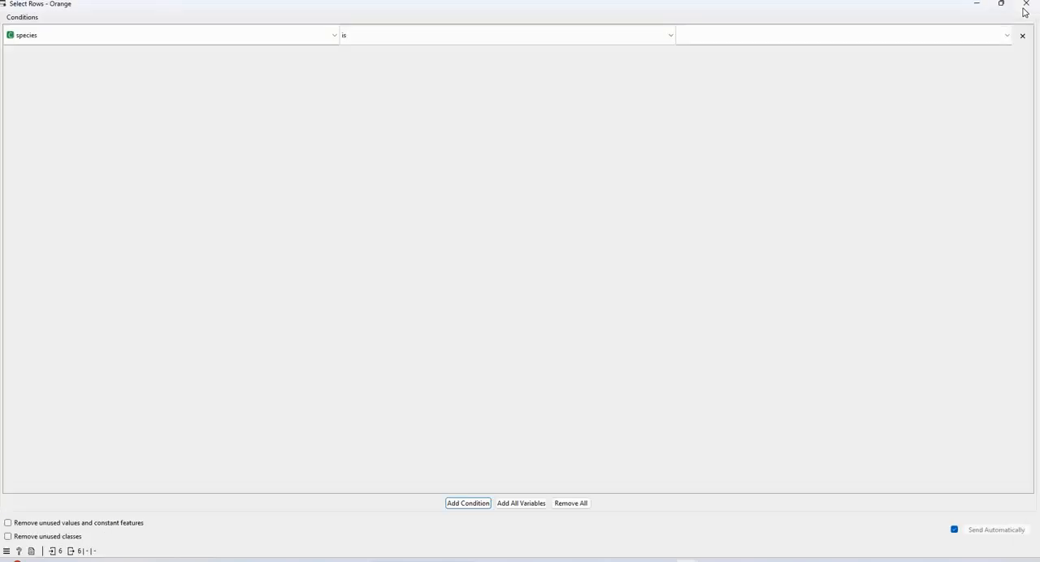
{"action": "left_click", "coordinate": [1024, 7]}
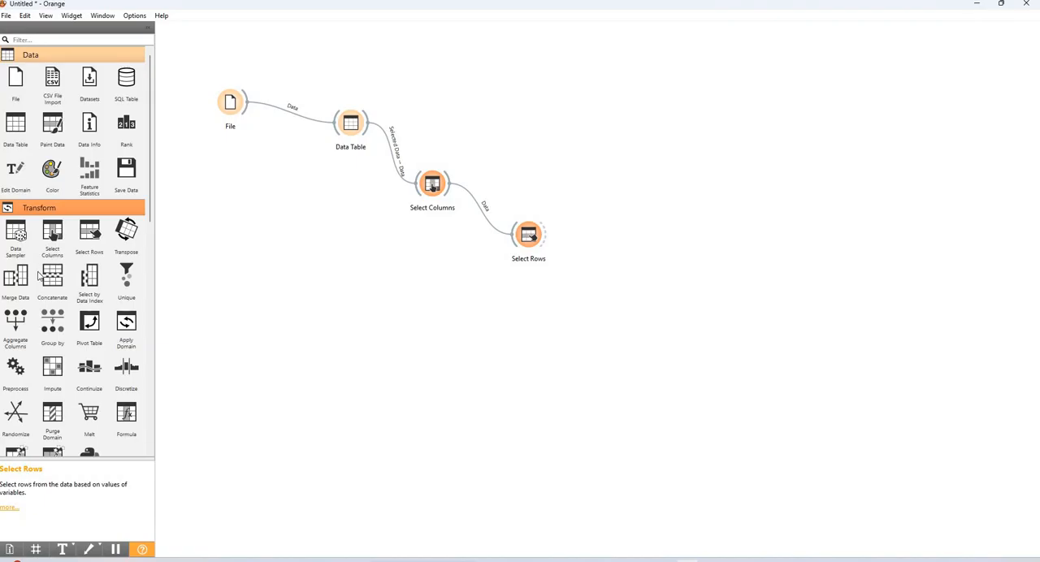
Add a Scatter Plot widget fed by Select Rows and view sepal_length against sepal_width
{"action": "scroll", "coordinate": [45, 285], "scroll_direction": "down", "scroll_amount": 5}
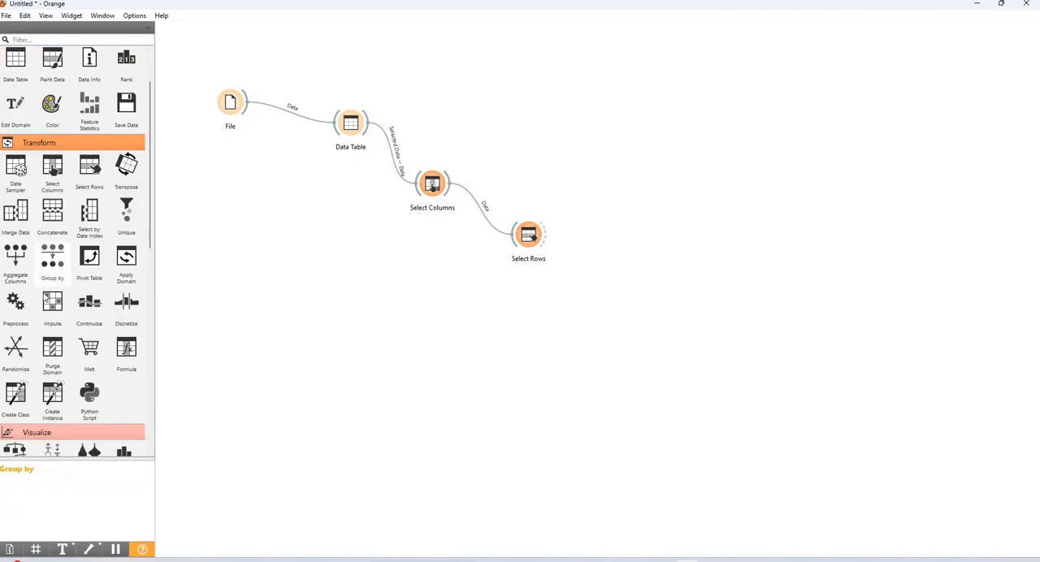
{"action": "scroll", "coordinate": [74, 284], "scroll_direction": "down", "scroll_amount": 1}
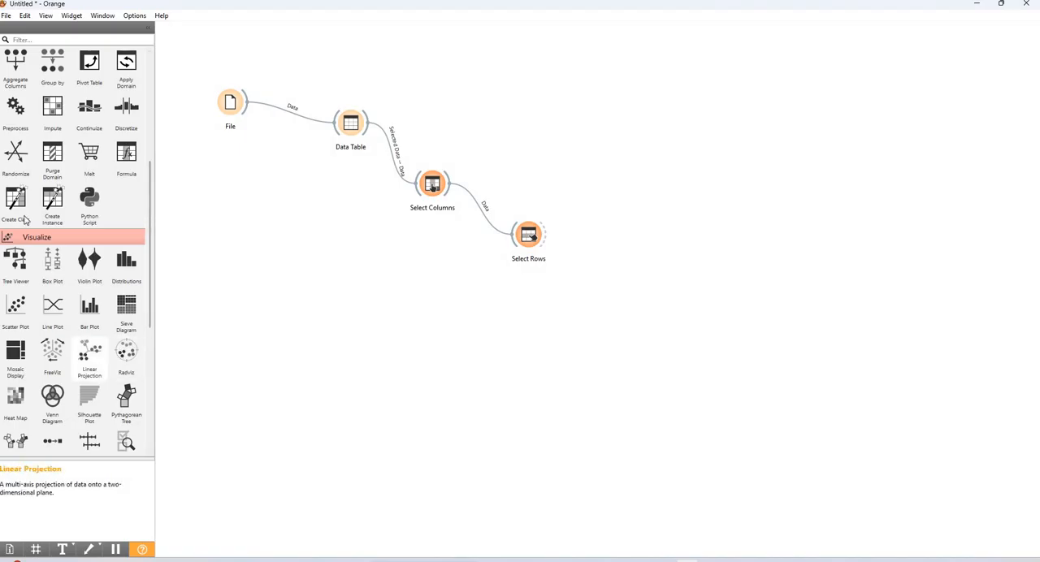
{"action": "scroll", "coordinate": [24, 220], "scroll_direction": "down", "scroll_amount": 2}
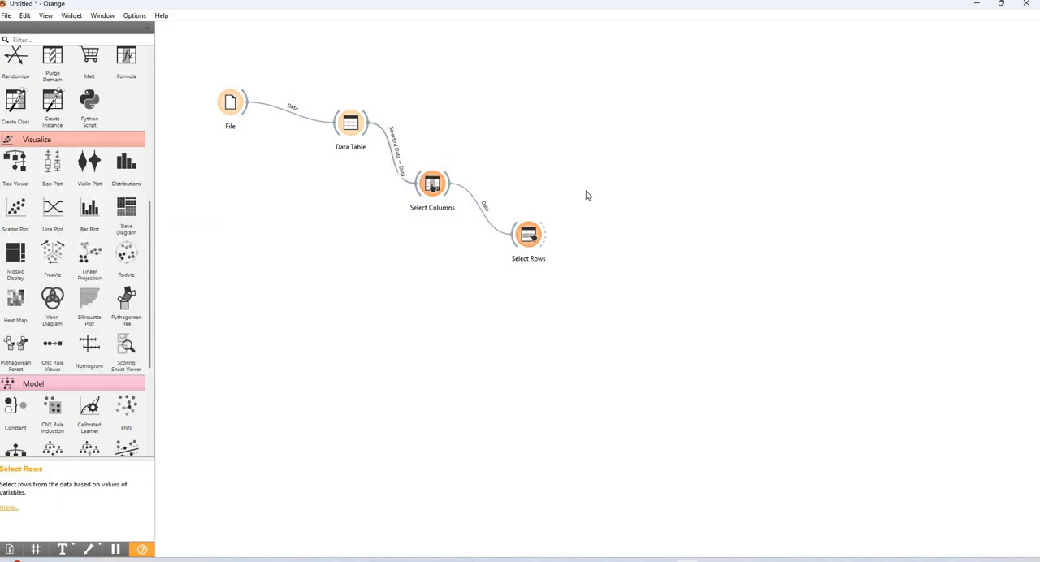
{"action": "left_click_drag", "start_coordinate": [550, 239], "coordinate": [613, 171]}
{"action": "double_click", "coordinate": [614, 172]}
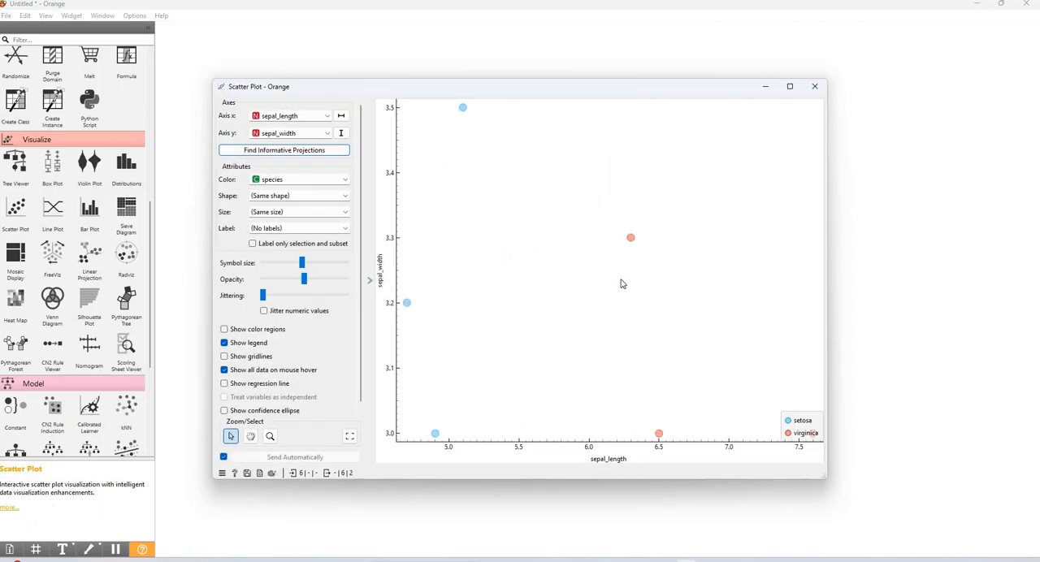
{"action": "scroll", "coordinate": [622, 283], "scroll_direction": "down", "scroll_amount": 3}
{"action": "scroll", "coordinate": [624, 283], "scroll_direction": "down", "scroll_amount": 3}
{"action": "scroll", "coordinate": [627, 281], "scroll_direction": "up", "scroll_amount": 2}
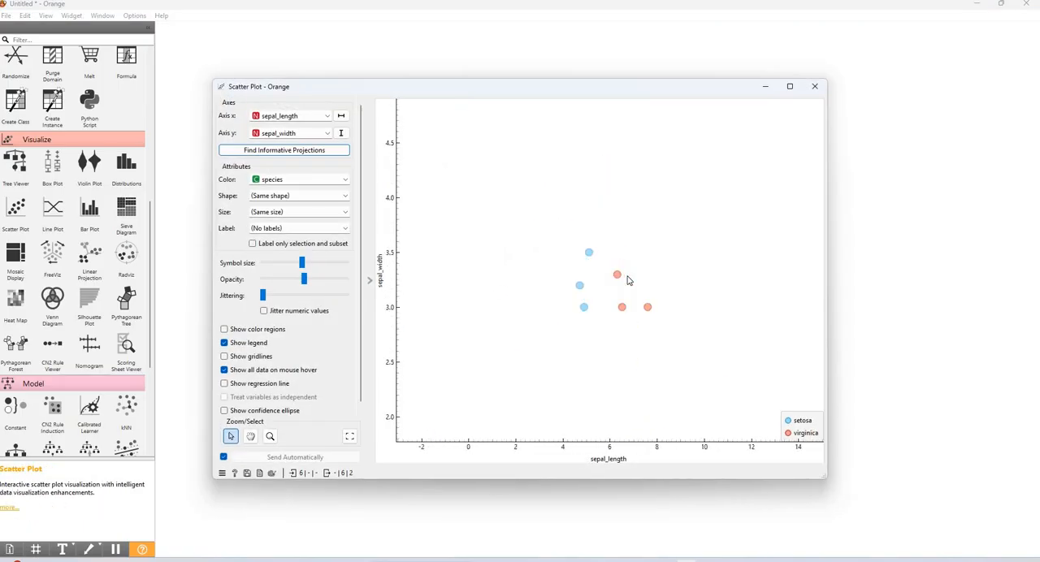
{"action": "scroll", "coordinate": [626, 279], "scroll_direction": "down", "scroll_amount": 3}
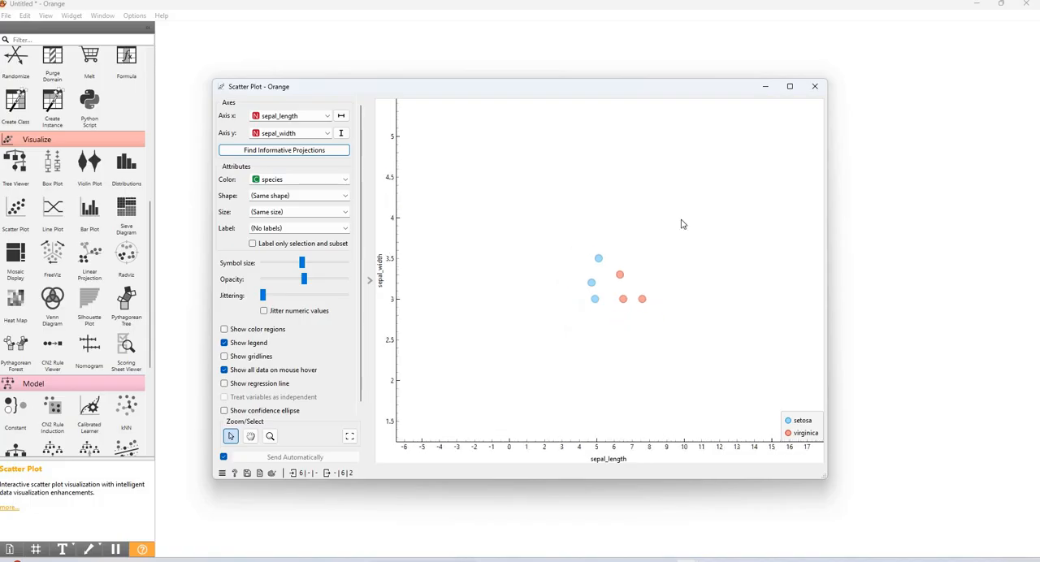
{"action": "left_click", "coordinate": [813, 87]}
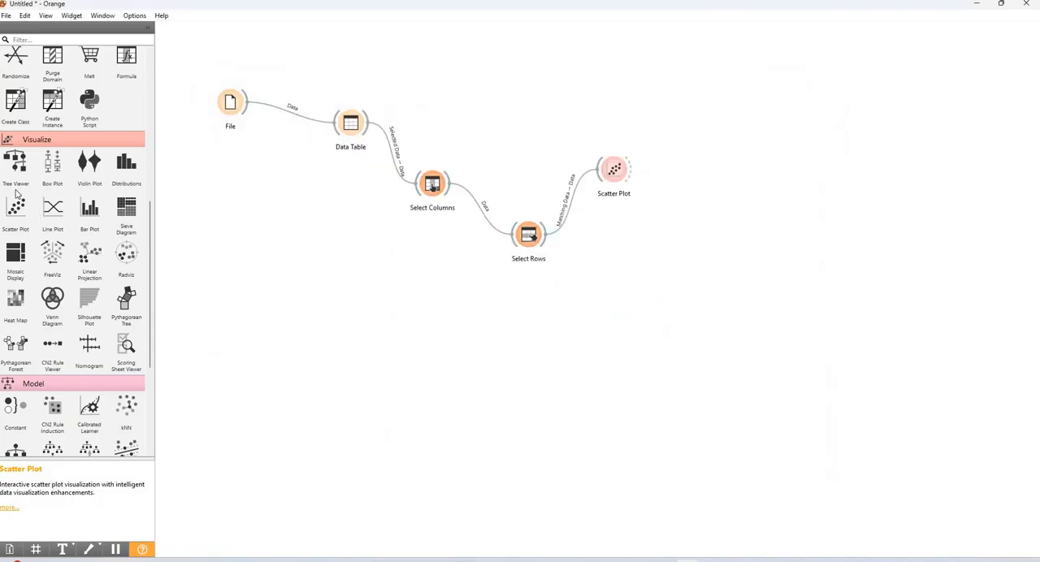
Add a Box Plot widget below the Scatter Plot, link Select Rows to it, and view sepal_length grouped by species
{"action": "left_click_drag", "start_coordinate": [18, 185], "coordinate": [609, 308]}
{"action": "left_click_drag", "start_coordinate": [543, 243], "coordinate": [634, 311]}
{"action": "double_click", "coordinate": [633, 307]}
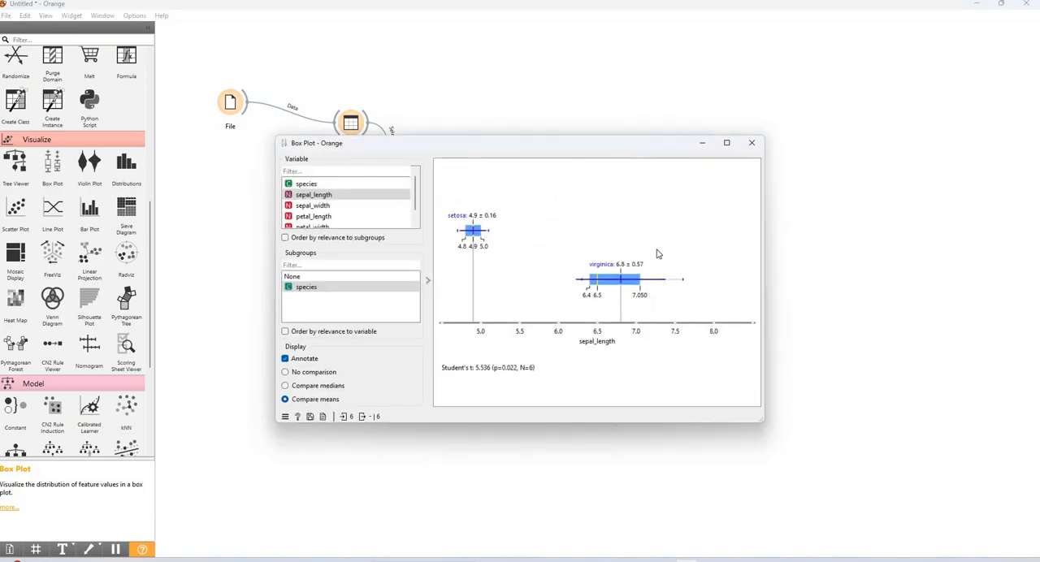
{"action": "left_click", "coordinate": [755, 146]}
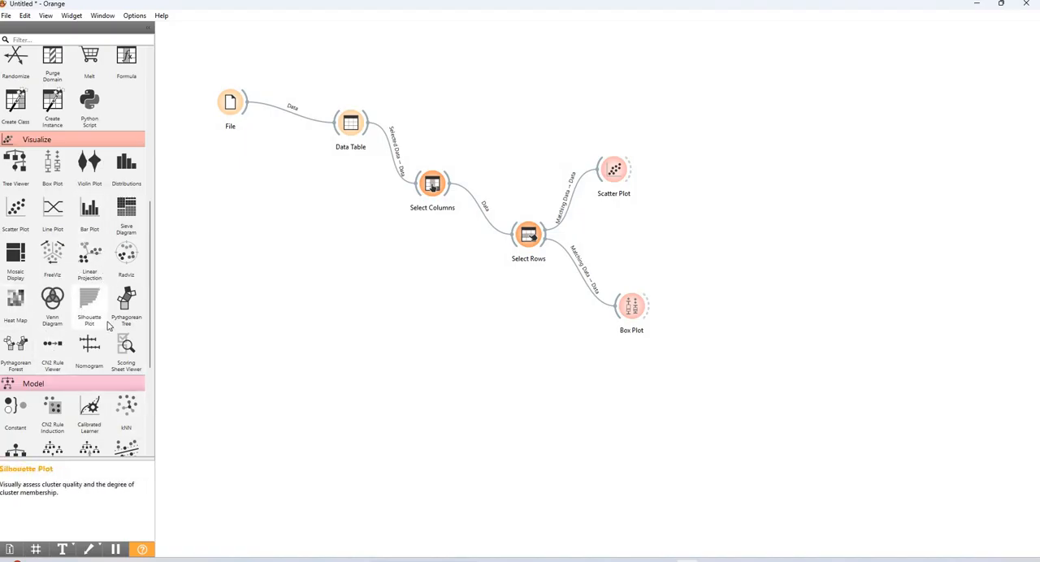
Add a Heat Map widget below the Box Plot, link Select Rows to it, and open the heat map
{"action": "scroll", "coordinate": [109, 325], "scroll_direction": "down", "scroll_amount": 1}
{"action": "scroll", "coordinate": [35, 246], "scroll_direction": "up", "scroll_amount": 1}
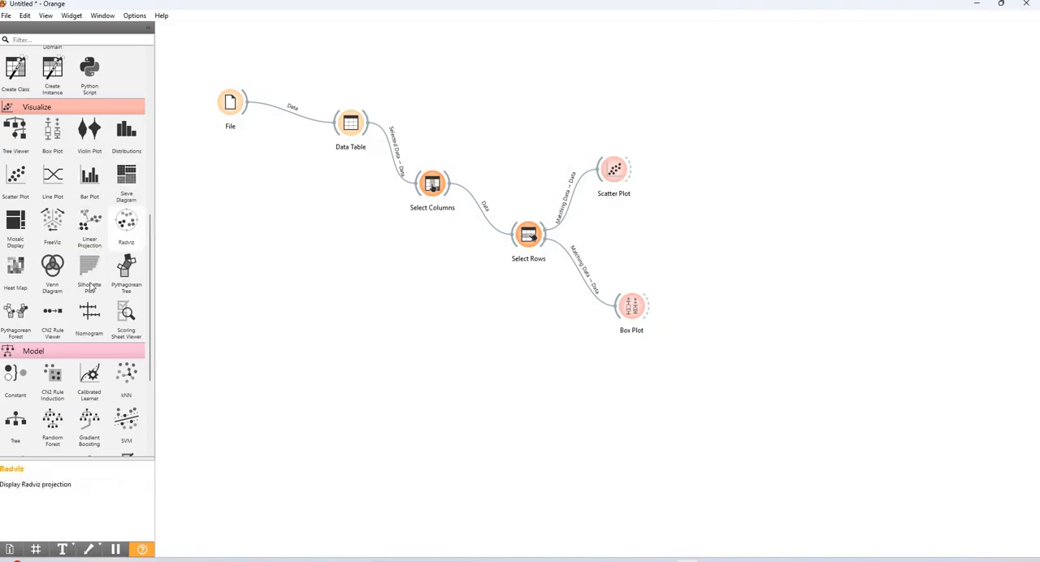
{"action": "left_click_drag", "start_coordinate": [52, 315], "coordinate": [628, 374]}
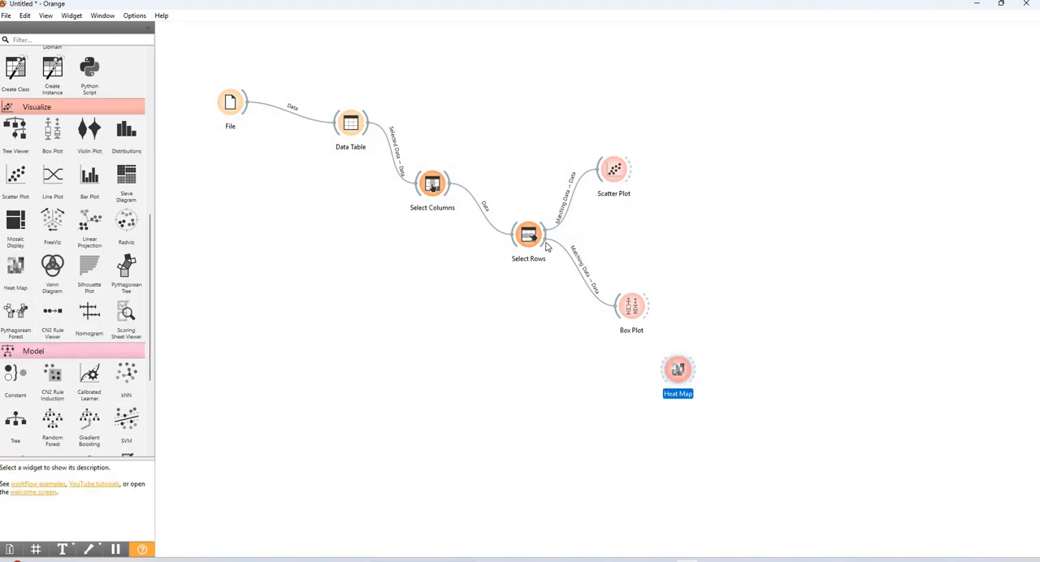
{"action": "left_click_drag", "start_coordinate": [546, 243], "coordinate": [663, 370]}
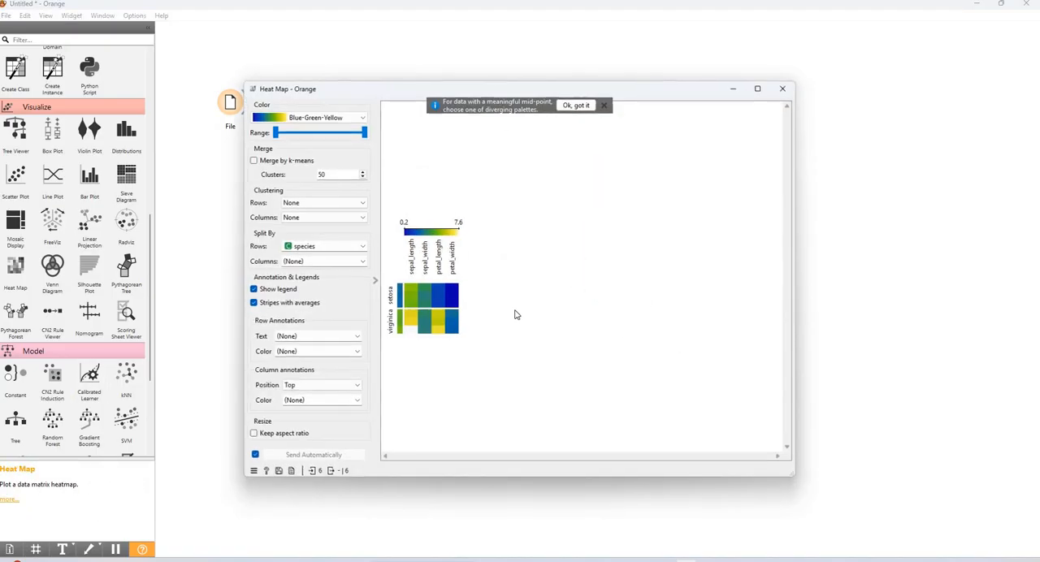
Add a Neural Network widget right of Select Rows, link Select Rows to it, and review its settings
{"action": "left_click", "coordinate": [782, 88]}
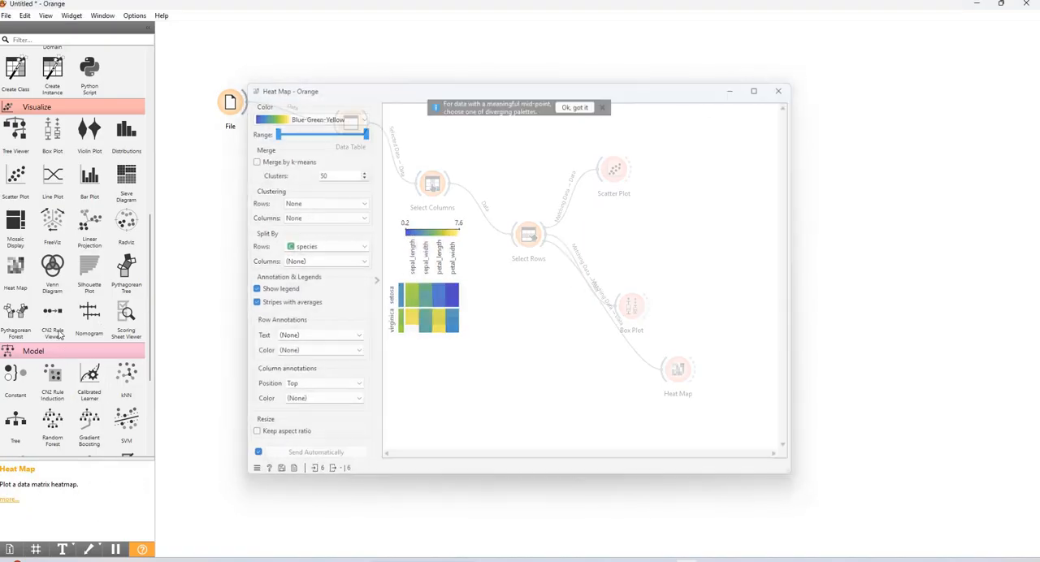
{"action": "scroll", "coordinate": [55, 323], "scroll_direction": "down", "scroll_amount": 1}
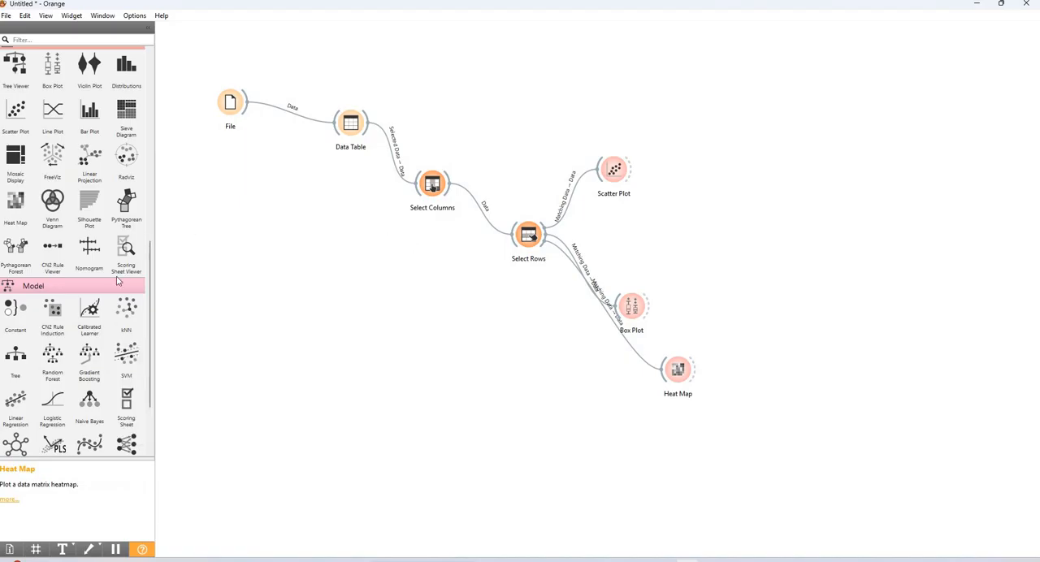
{"action": "scroll", "coordinate": [93, 325], "scroll_direction": "down", "scroll_amount": 2}
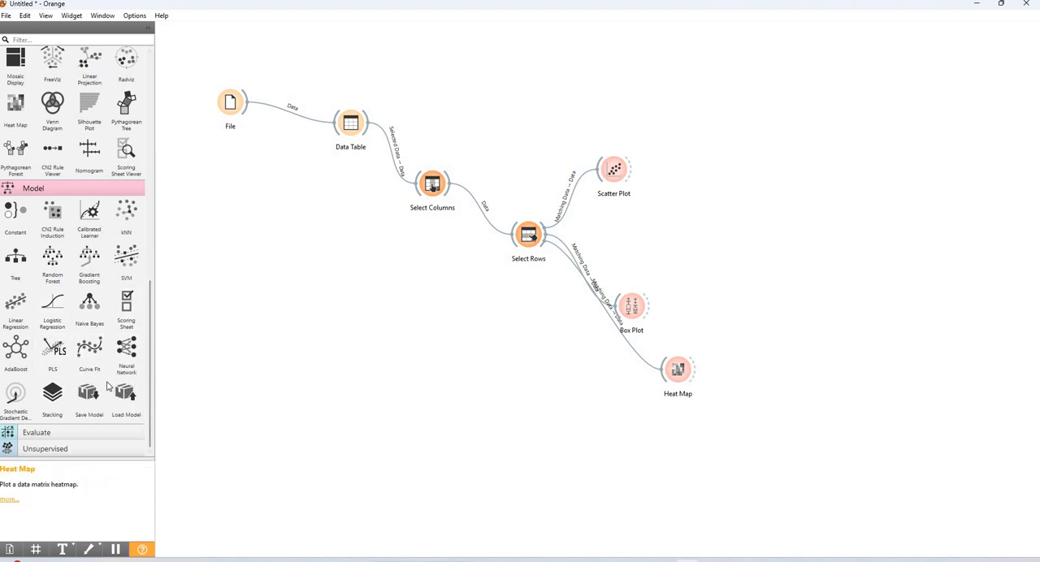
{"action": "left_click_drag", "start_coordinate": [126, 351], "coordinate": [323, 200]}
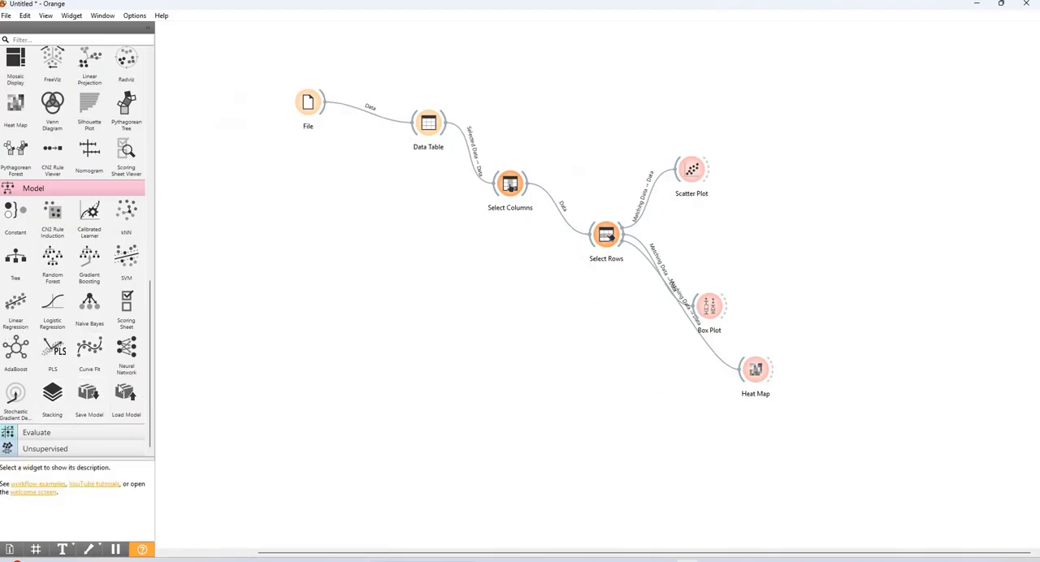
{"action": "left_click_drag", "start_coordinate": [126, 351], "coordinate": [611, 236]}
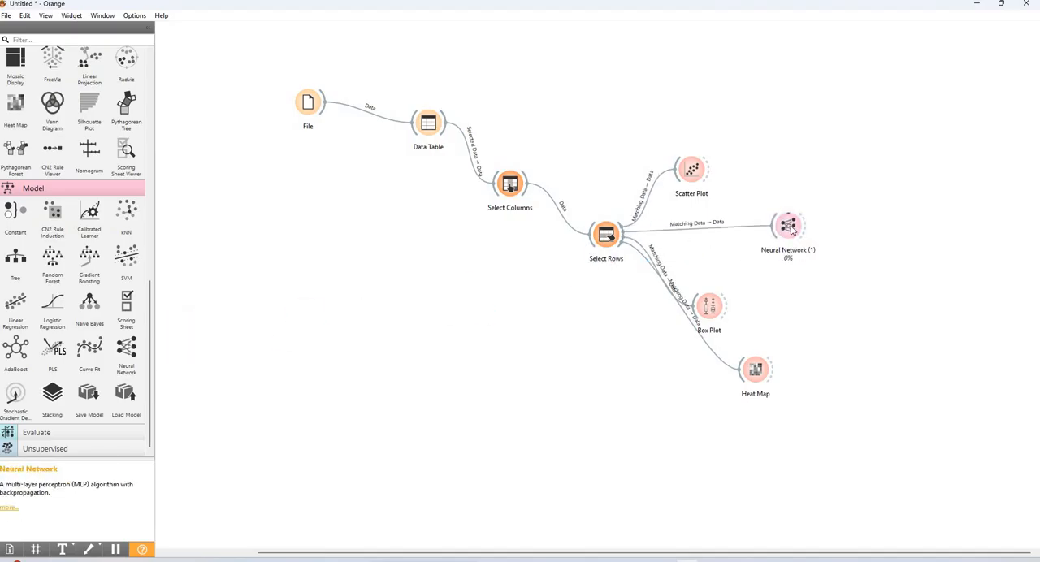
{"action": "double_click", "coordinate": [788, 226]}
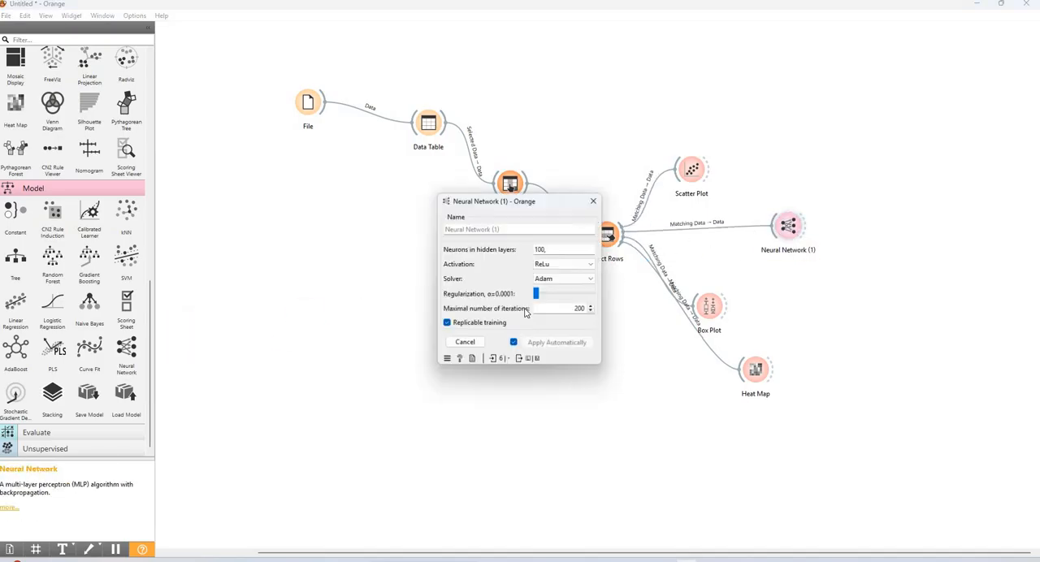
{"action": "left_click", "coordinate": [594, 200]}
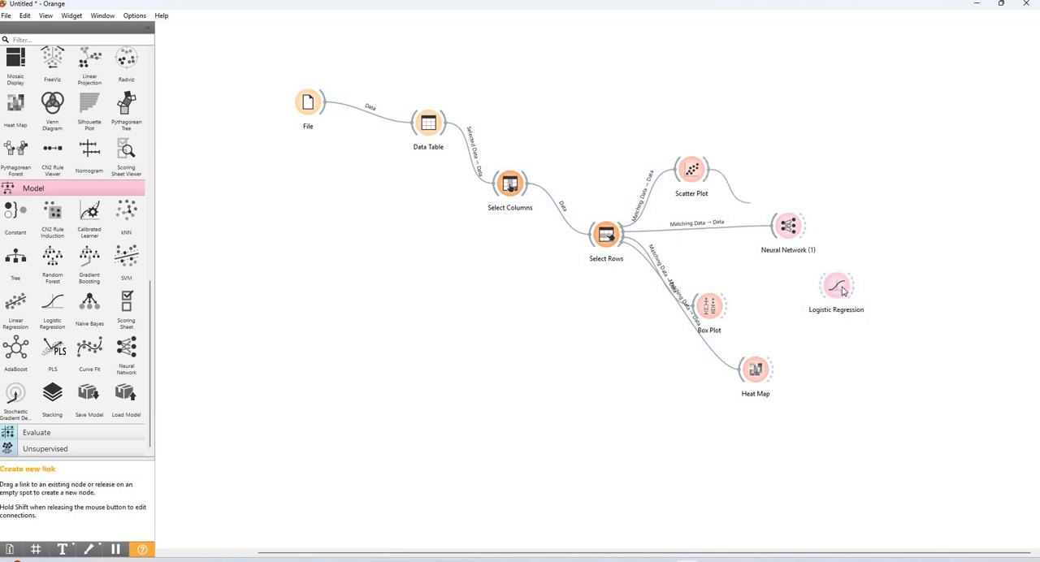
Link Scatter Plot to a new Logistic Regression widget and set its regularization type to Lasso (L1)
{"action": "left_click_drag", "start_coordinate": [820, 285], "coordinate": [709, 169]}
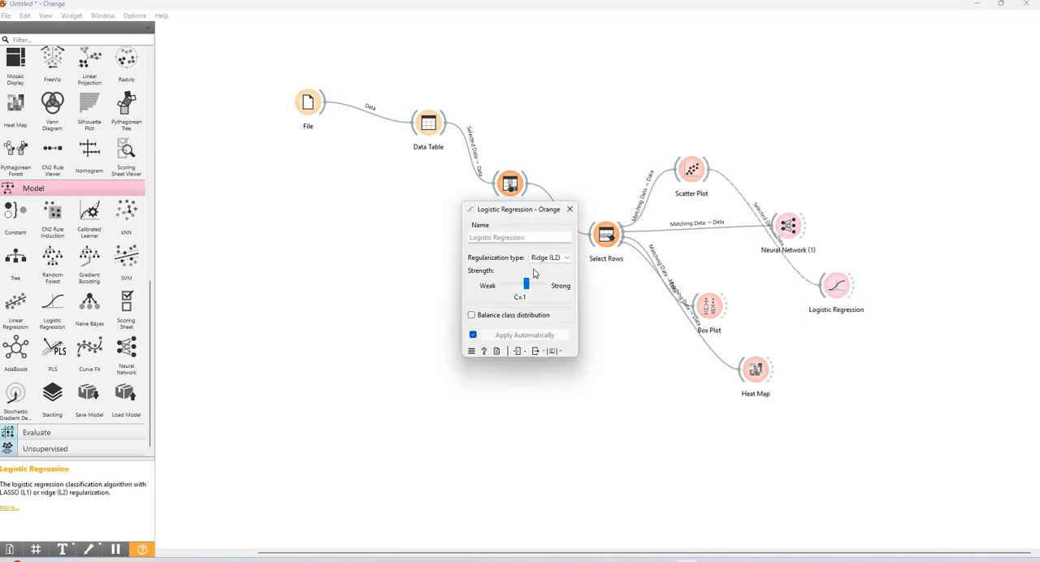
{"action": "left_click", "coordinate": [550, 258]}
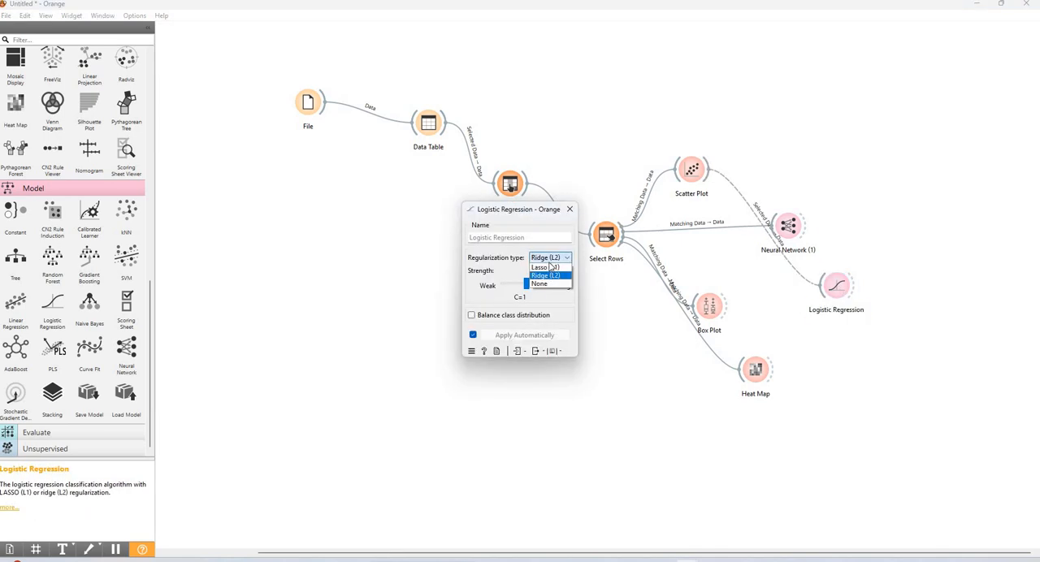
{"action": "left_click", "coordinate": [546, 283]}
{"action": "left_click", "coordinate": [550, 258]}
{"action": "left_click", "coordinate": [546, 271]}
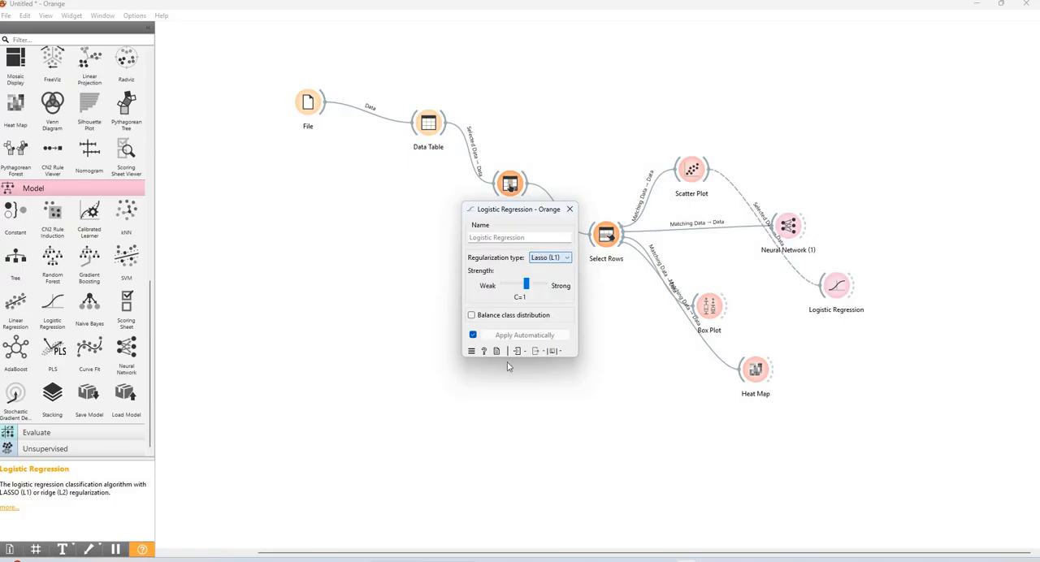
{"action": "left_click", "coordinate": [570, 209]}
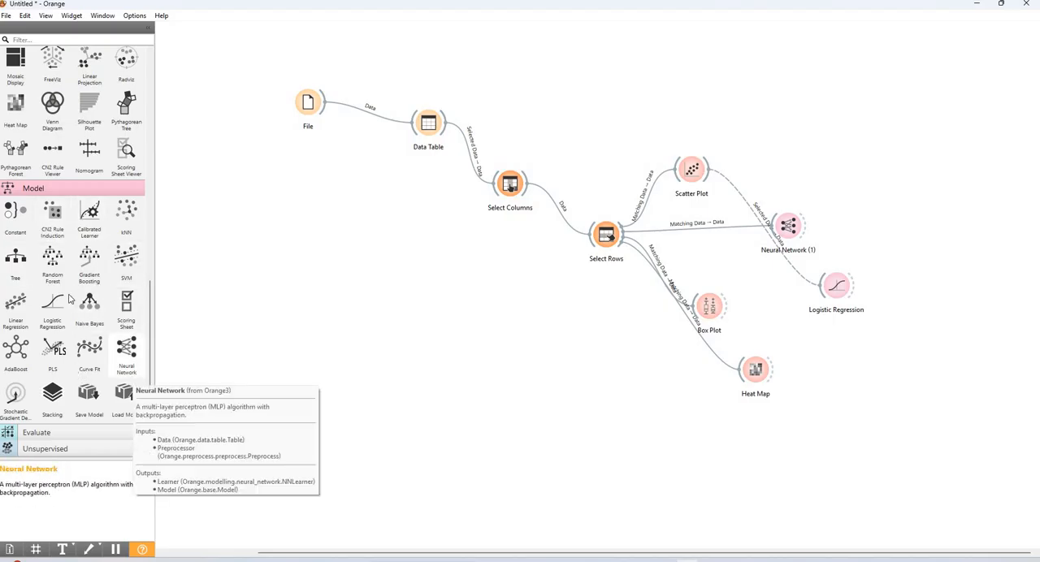
Add a Tree Viewer widget beside Heat Map and delete the link from Select Rows to Heat Map
{"action": "scroll", "coordinate": [53, 325], "scroll_direction": "up", "scroll_amount": 4}
{"action": "left_click_drag", "start_coordinate": [16, 175], "coordinate": [464, 314]}
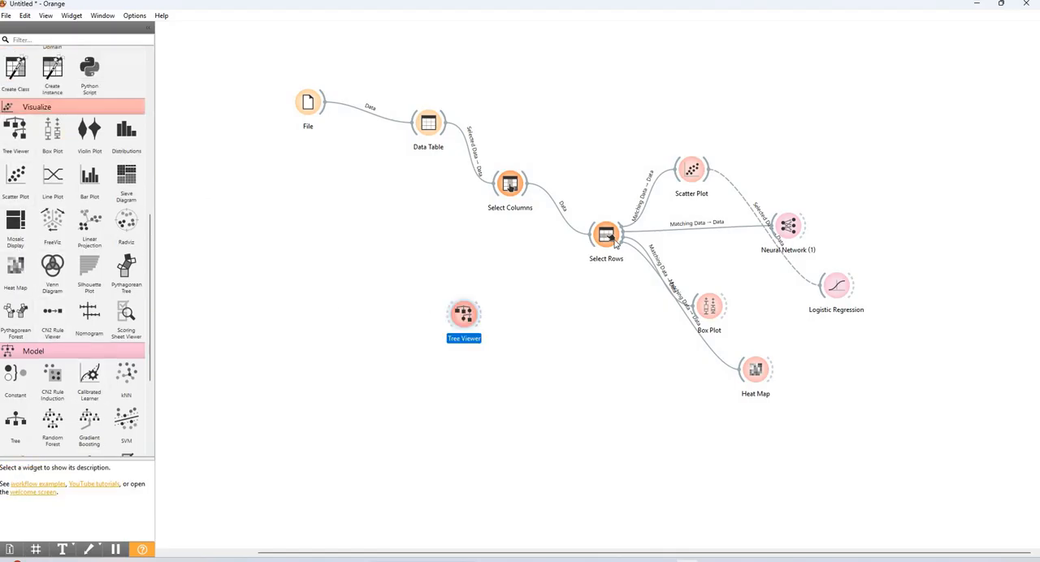
{"action": "left_click_drag", "start_coordinate": [437, 315], "coordinate": [580, 349]}
{"action": "left_click_drag", "start_coordinate": [460, 315], "coordinate": [632, 254]}
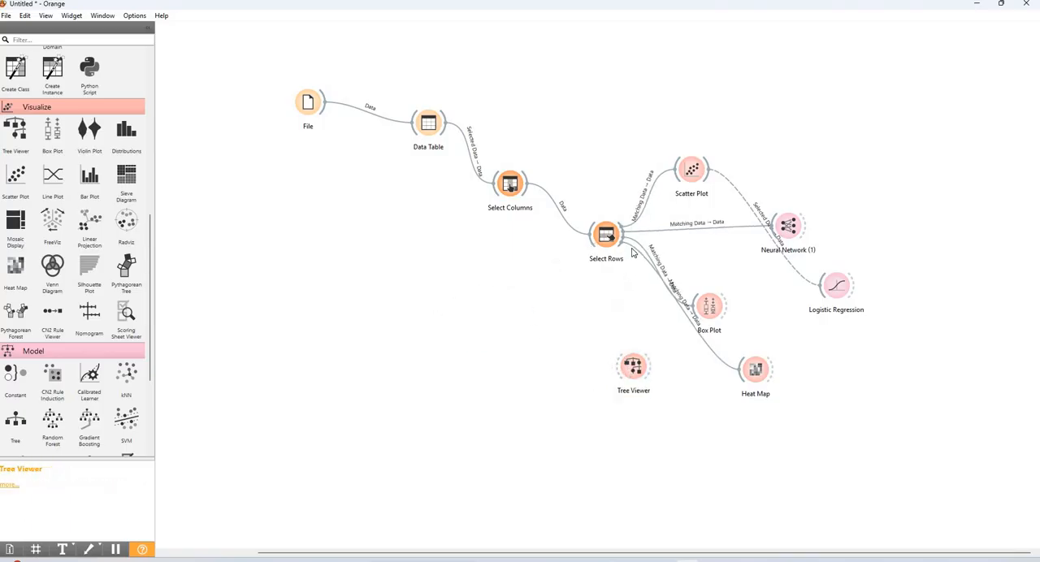
{"action": "left_click", "coordinate": [632, 252]}
{"action": "key", "text": "Delete"}
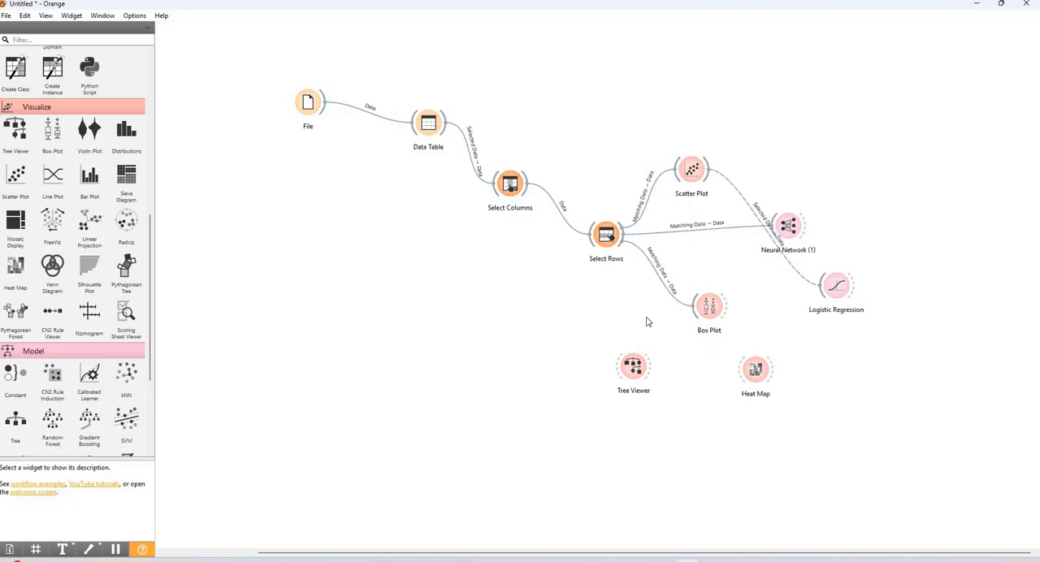
Try to link Tree Viewer with Select Rows, view its window, and move the widget above and right of Scatter Plot
{"action": "left_click_drag", "start_coordinate": [622, 372], "coordinate": [607, 268]}
{"action": "double_click", "coordinate": [633, 367]}
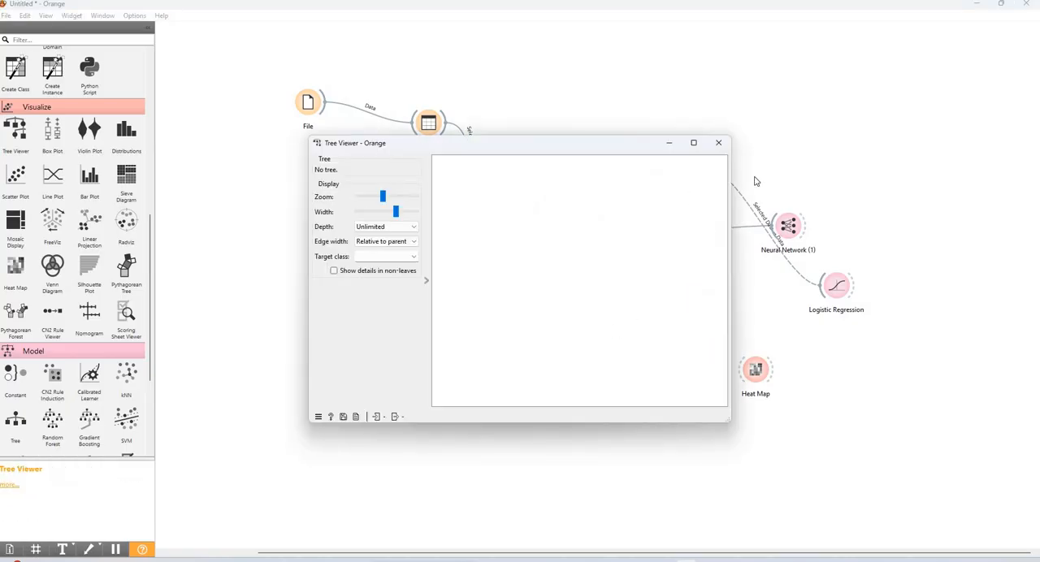
{"action": "left_click", "coordinate": [718, 143]}
{"action": "left_click_drag", "start_coordinate": [633, 367], "coordinate": [728, 172]}
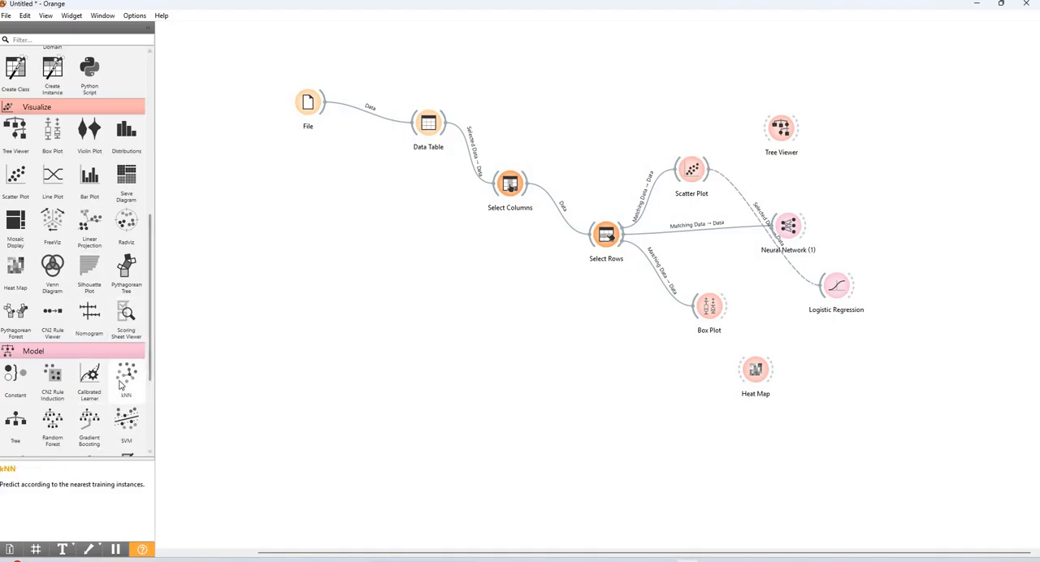
Add a Test and Score widget right of Neural Network, link Neural Network to it, and view its window
{"action": "scroll", "coordinate": [120, 385], "scroll_direction": "down", "scroll_amount": 2}
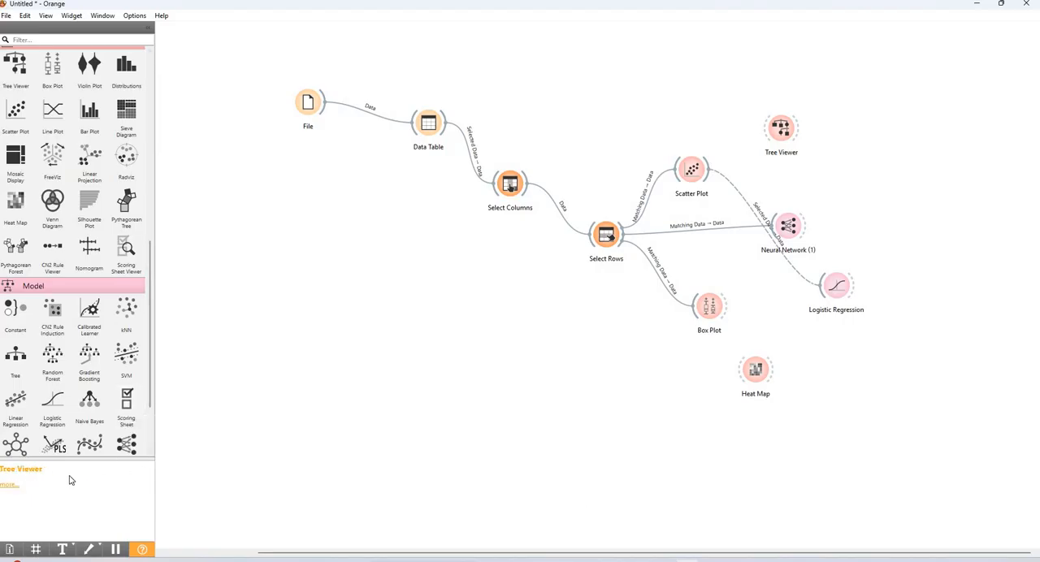
{"action": "scroll", "coordinate": [89, 388], "scroll_direction": "down", "scroll_amount": 3}
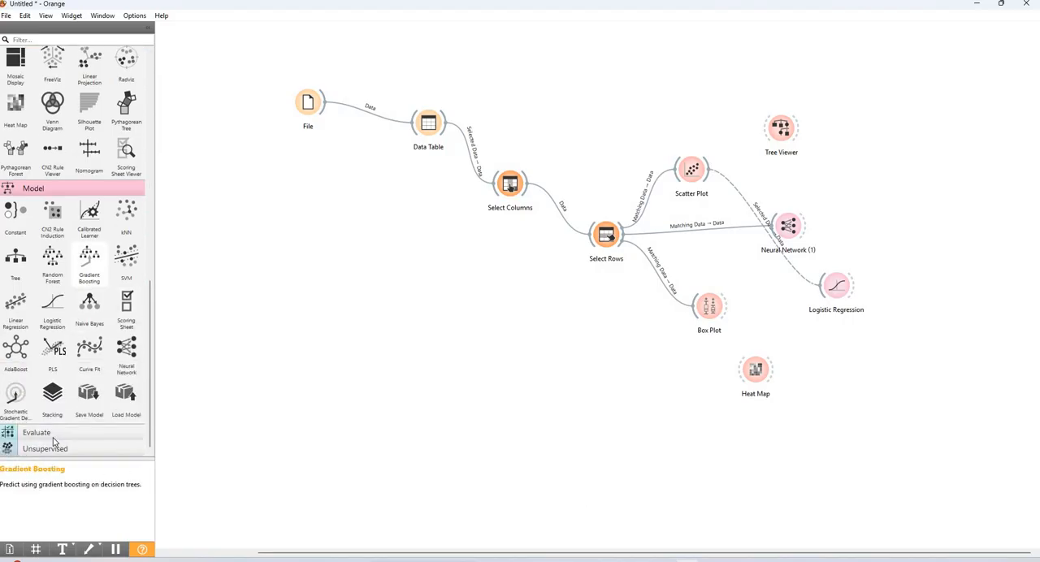
{"action": "left_click", "coordinate": [114, 432]}
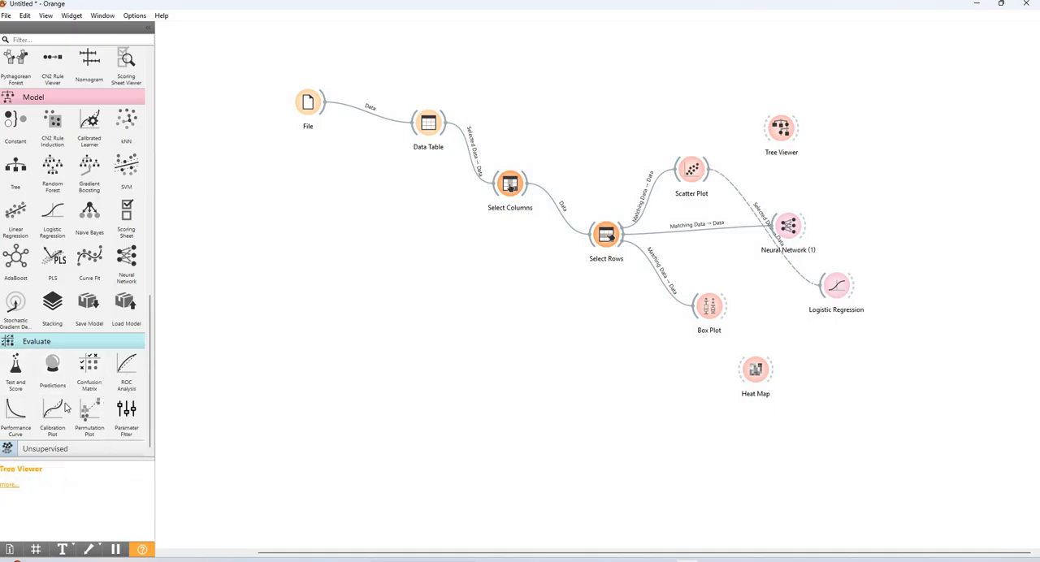
{"action": "left_click_drag", "start_coordinate": [15, 370], "coordinate": [908, 220]}
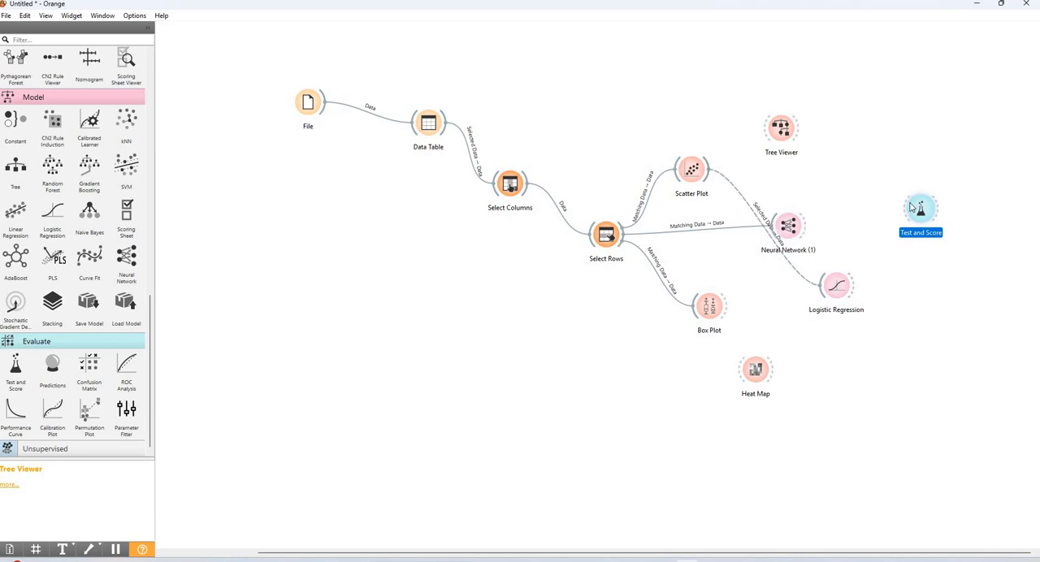
{"action": "left_click_drag", "start_coordinate": [805, 225], "coordinate": [926, 210]}
{"action": "double_click", "coordinate": [927, 210]}
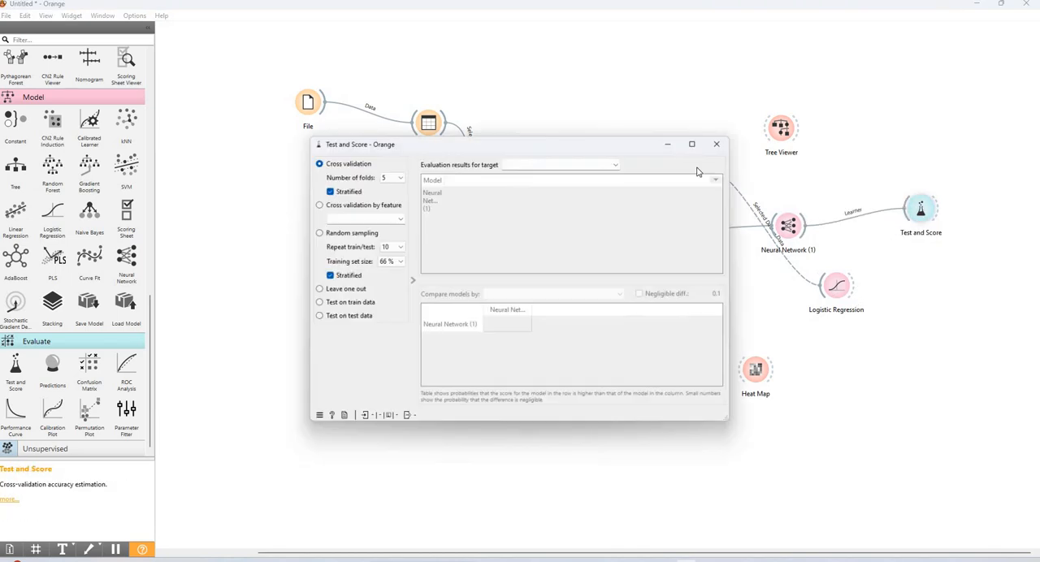
{"action": "left_click", "coordinate": [719, 143]}
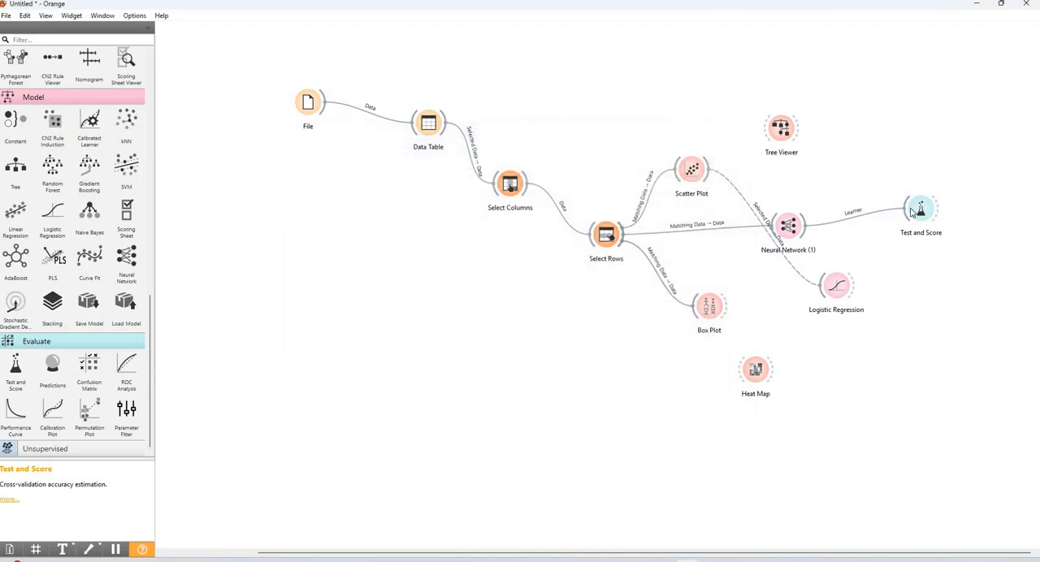
Link Select Rows to Test and Score, view the evaluation results, and move the widget above Scatter Plot
{"action": "left_click_drag", "start_coordinate": [623, 234], "coordinate": [931, 210]}
{"action": "double_click", "coordinate": [926, 209]}
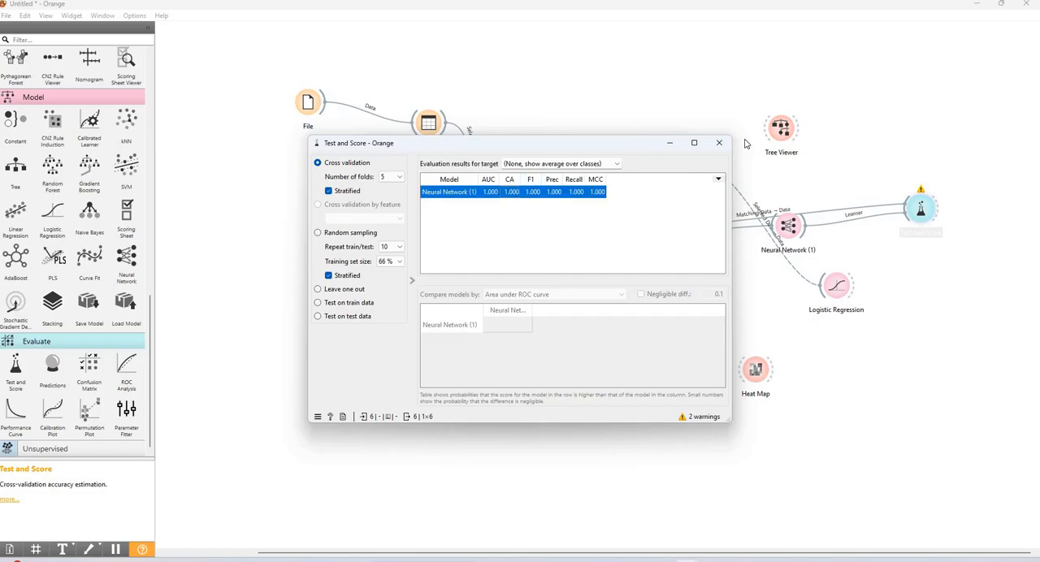
{"action": "left_click", "coordinate": [719, 143]}
{"action": "left_click_drag", "start_coordinate": [921, 209], "coordinate": [700, 81]}
{"action": "left_click", "coordinate": [962, 373]}
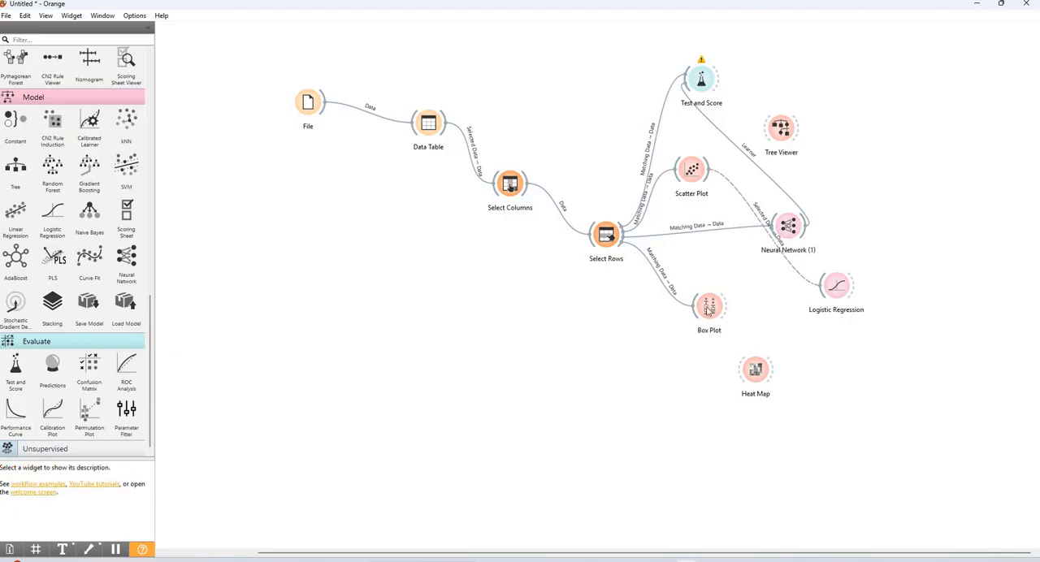
Add a Confusion Matrix widget right of Tree Viewer, try to link Scatter Plot and Logistic Regression to it, and open it
{"action": "left_click_drag", "start_coordinate": [89, 370], "coordinate": [872, 175]}
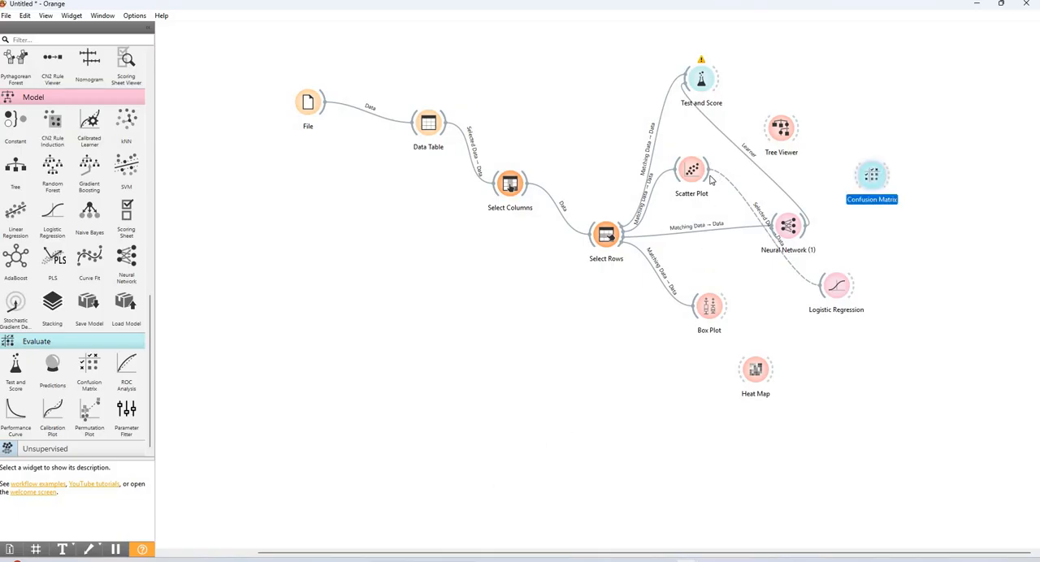
{"action": "left_click_drag", "start_coordinate": [710, 180], "coordinate": [859, 176]}
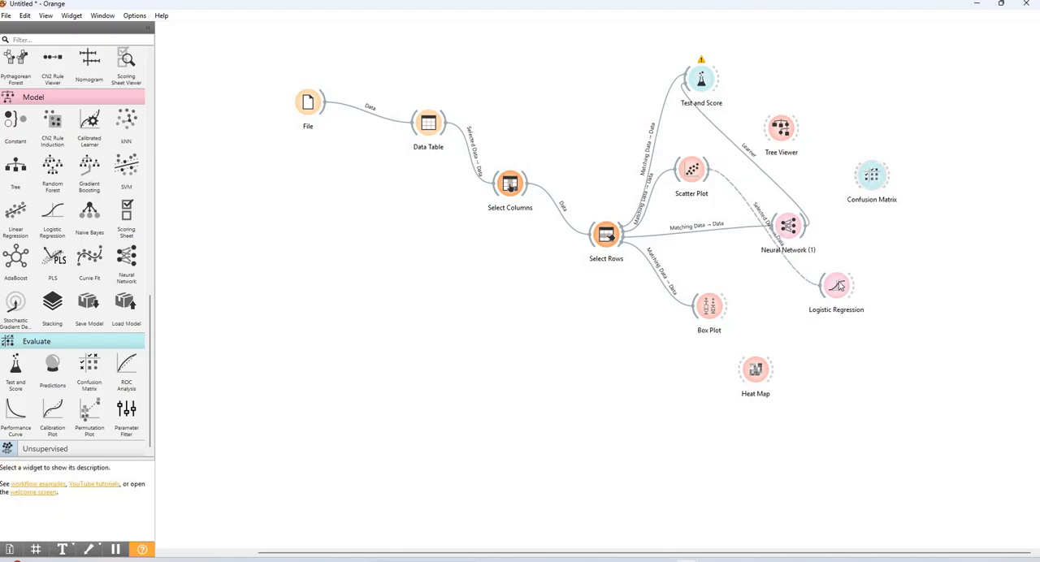
{"action": "left_click_drag", "start_coordinate": [854, 285], "coordinate": [861, 177]}
{"action": "double_click", "coordinate": [869, 179]}
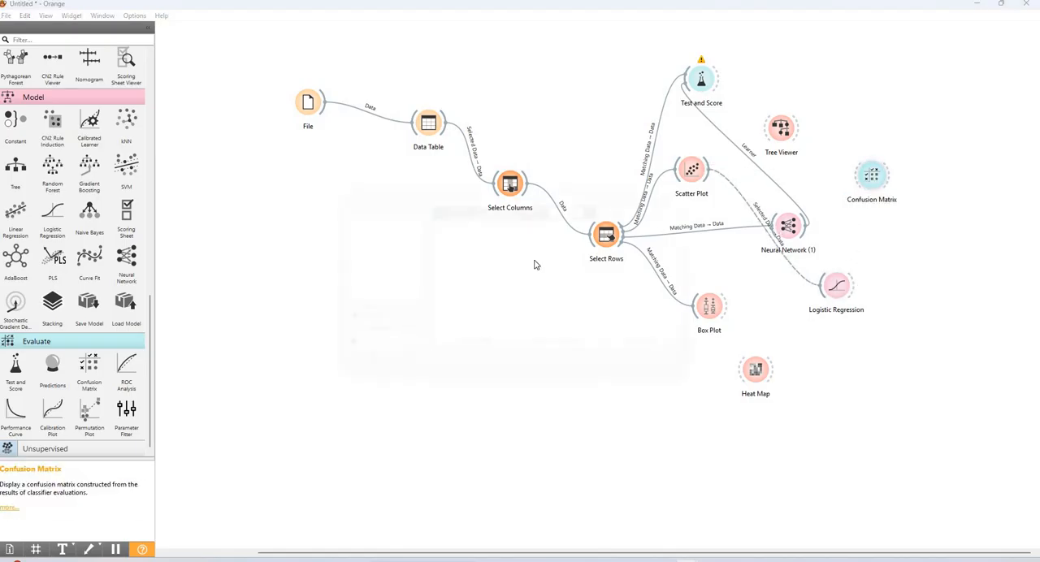
{"action": "left_click", "coordinate": [711, 186]}
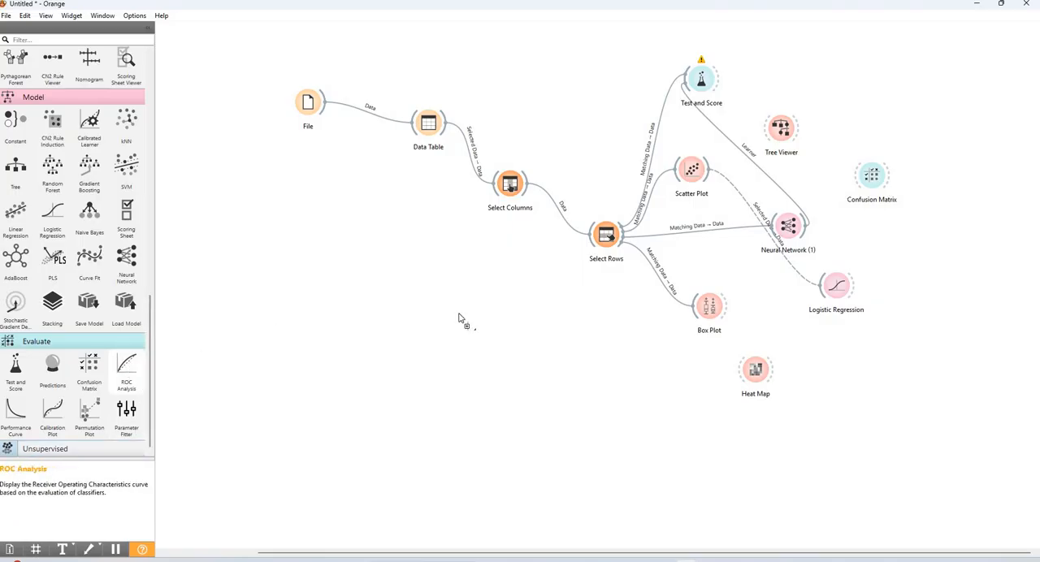
Add a ROC Analysis widget below Logistic Regression, try to link Select Rows to it, and view its window
{"action": "left_click_drag", "start_coordinate": [437, 334], "coordinate": [437, 339]}
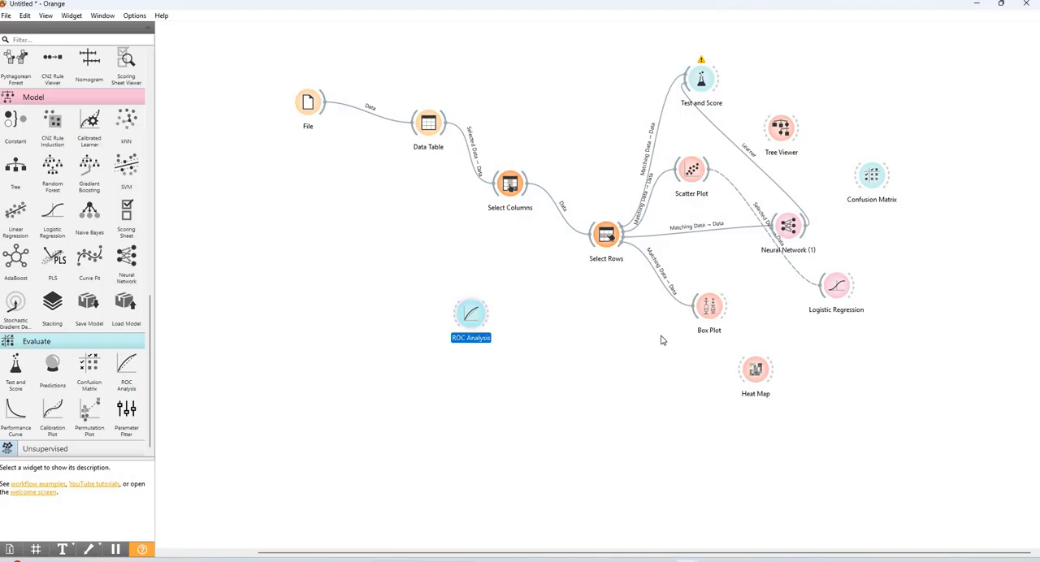
{"action": "left_click_drag", "start_coordinate": [471, 315], "coordinate": [664, 334]}
{"action": "mouse_move", "coordinate": [624, 238]}
{"action": "left_mouse_down"}
{"action": "mouse_move", "coordinate": [652, 339]}
{"action": "mouse_move", "coordinate": [810, 335]}
{"action": "mouse_move", "coordinate": [833, 349]}
{"action": "mouse_move", "coordinate": [726, 311]}
{"action": "mouse_move", "coordinate": [841, 352]}
{"action": "left_mouse_up"}
{"action": "double_click", "coordinate": [841, 353]}
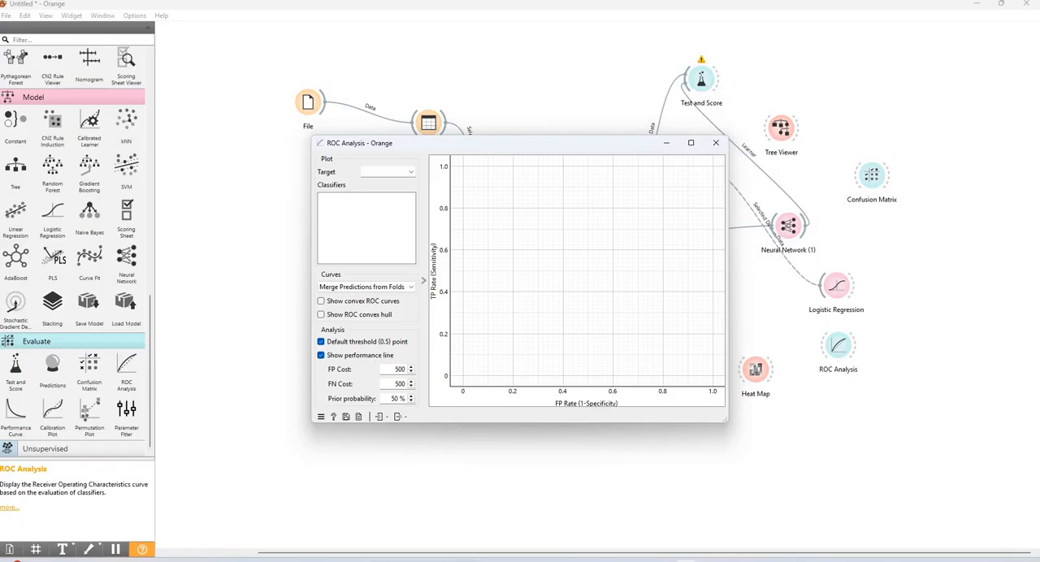
{"action": "left_click", "coordinate": [715, 142]}
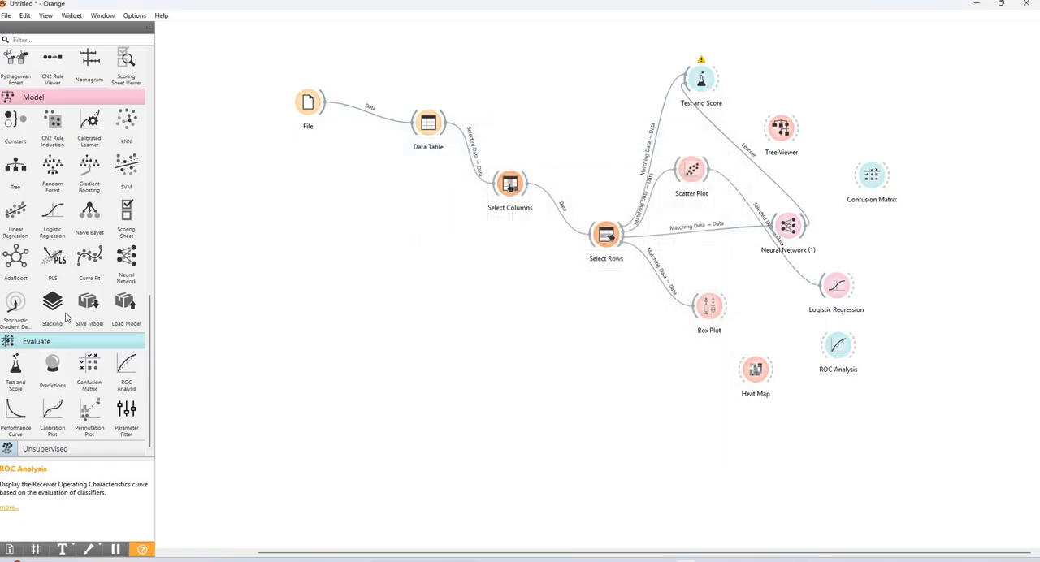
Expand the Unsupervised widget category and browse the available widgets
{"action": "left_click", "coordinate": [65, 448]}
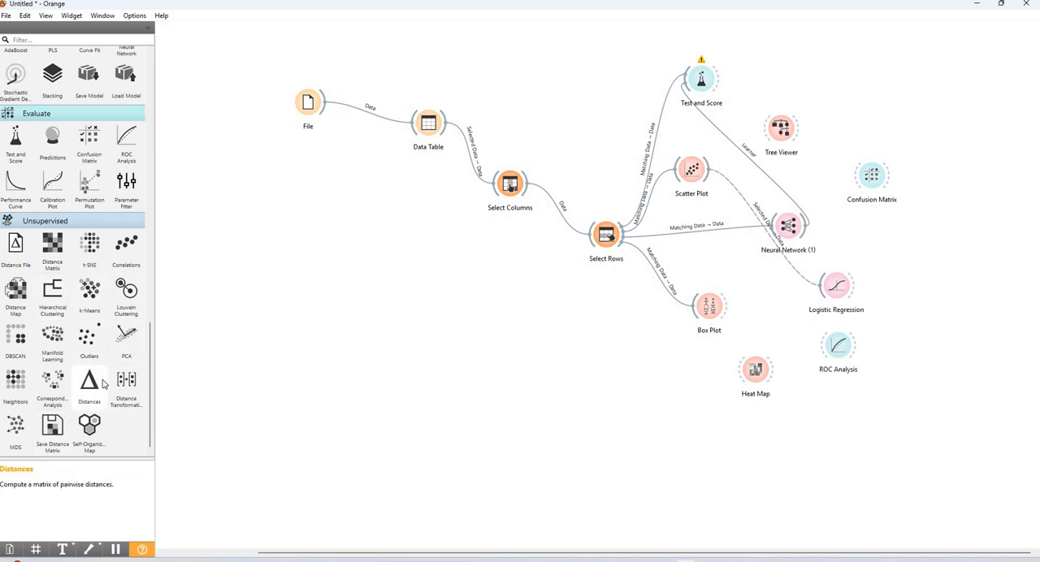
{"action": "scroll", "coordinate": [91, 360], "scroll_direction": "up", "scroll_amount": 3}
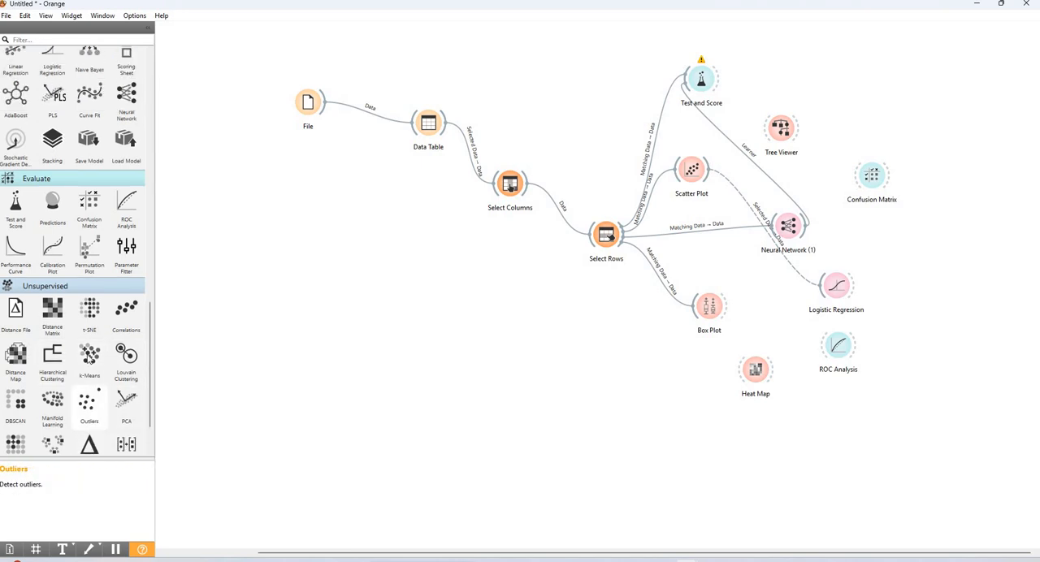
{"action": "scroll", "coordinate": [93, 357], "scroll_direction": "down", "scroll_amount": 3}
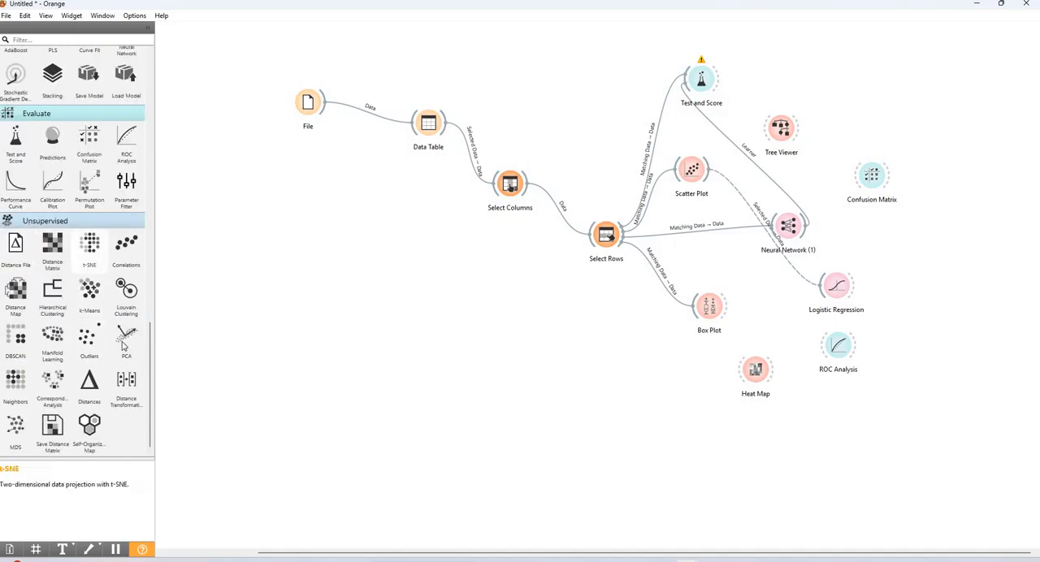
{"action": "scroll", "coordinate": [122, 341], "scroll_direction": "up", "scroll_amount": 15}
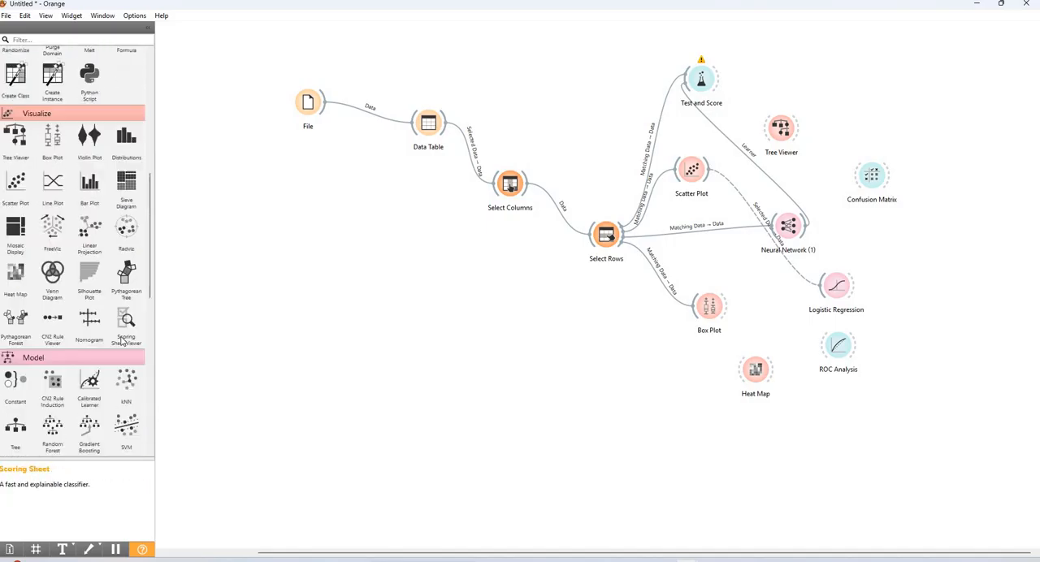
Browse the widget catalogue, examining the Unsupervised, Evaluate, Model, Visualize, Transform and Data categories
{"action": "scroll", "coordinate": [126, 292], "scroll_direction": "down", "scroll_amount": 15}
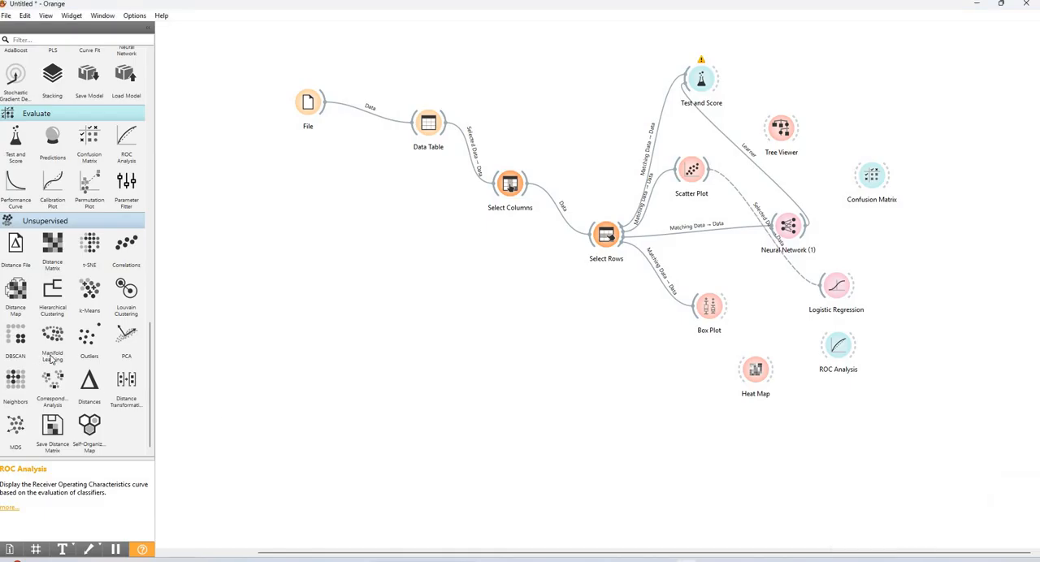
{"action": "scroll", "coordinate": [24, 342], "scroll_direction": "up", "scroll_amount": 5}
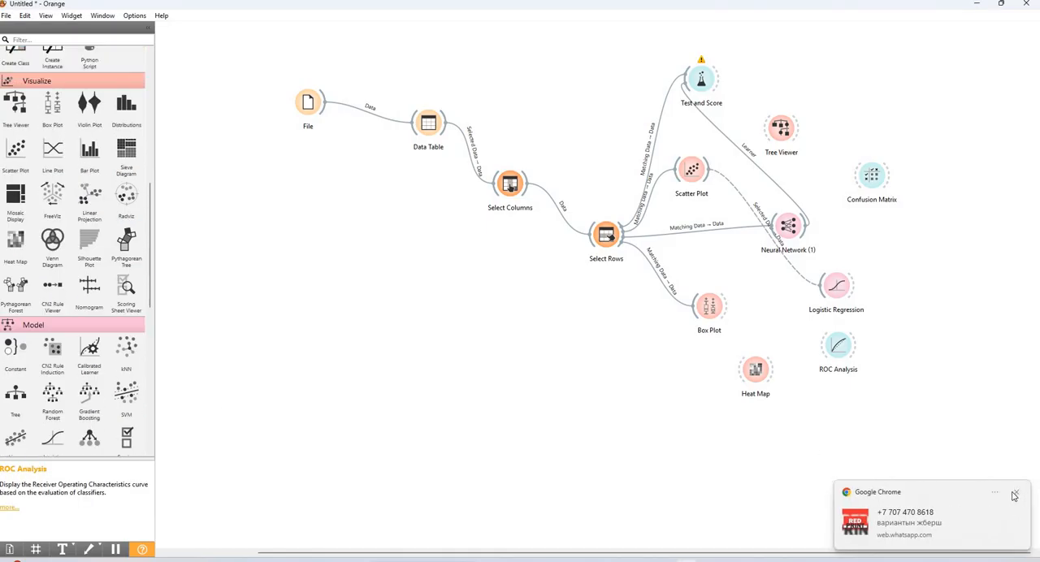
{"action": "scroll", "coordinate": [41, 252], "scroll_direction": "up", "scroll_amount": 7}
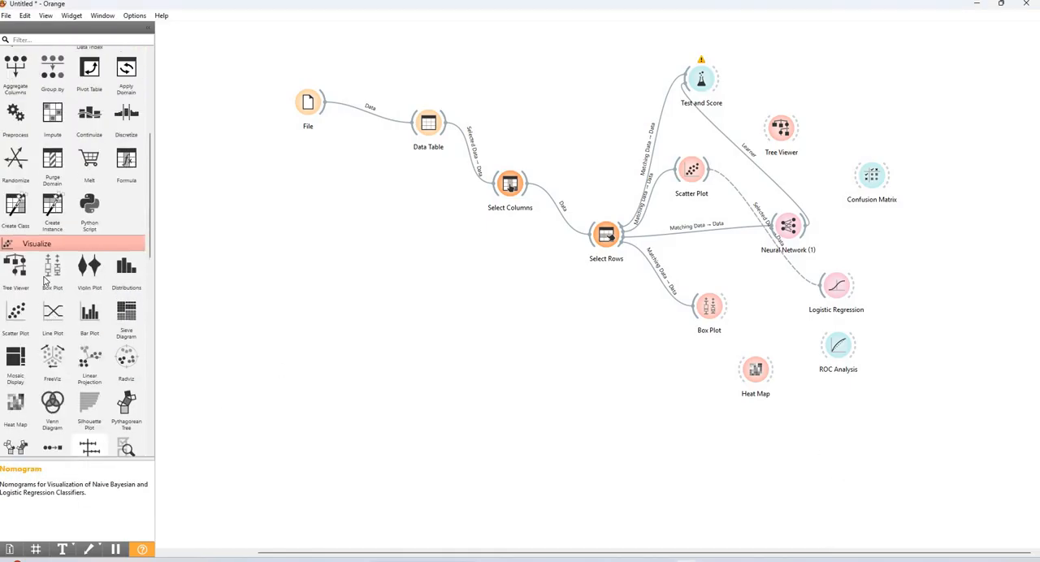
{"action": "scroll", "coordinate": [41, 252], "scroll_direction": "up", "scroll_amount": 4}
{"action": "scroll", "coordinate": [45, 244], "scroll_direction": "down", "scroll_amount": 10}
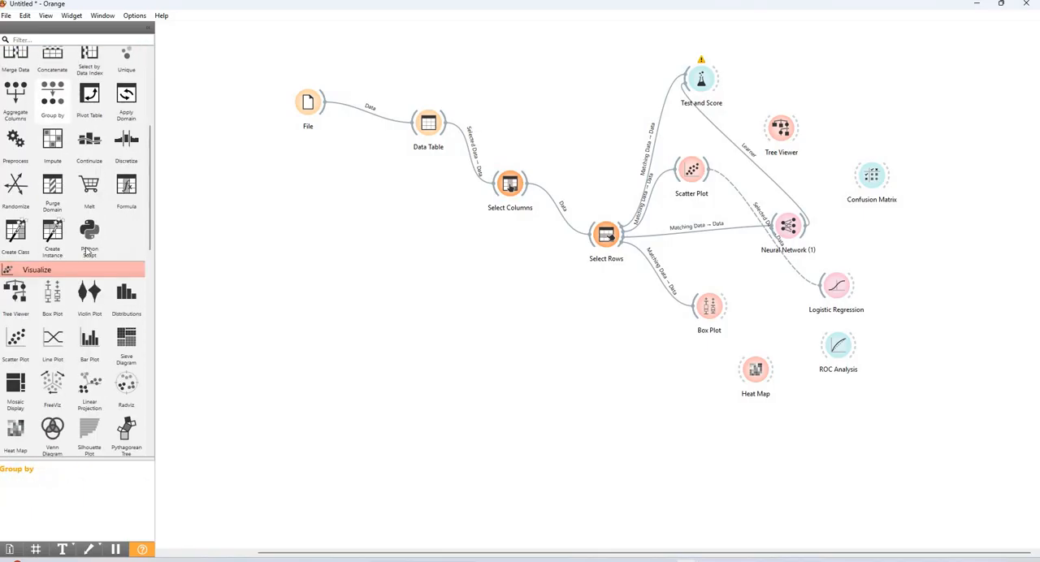
{"action": "scroll", "coordinate": [51, 233], "scroll_direction": "down", "scroll_amount": 5}
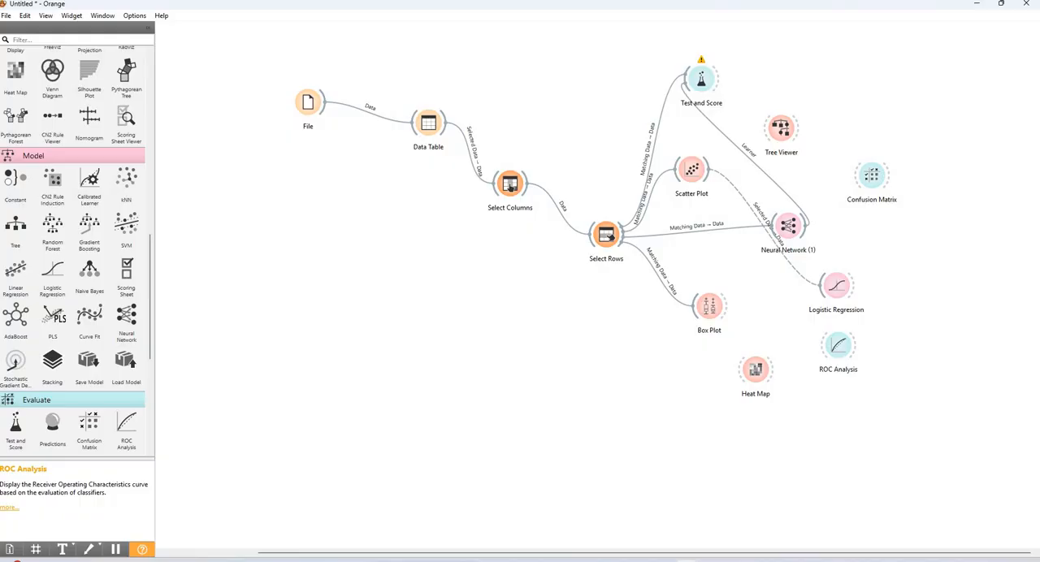
{"action": "scroll", "coordinate": [72, 325], "scroll_direction": "up", "scroll_amount": 3}
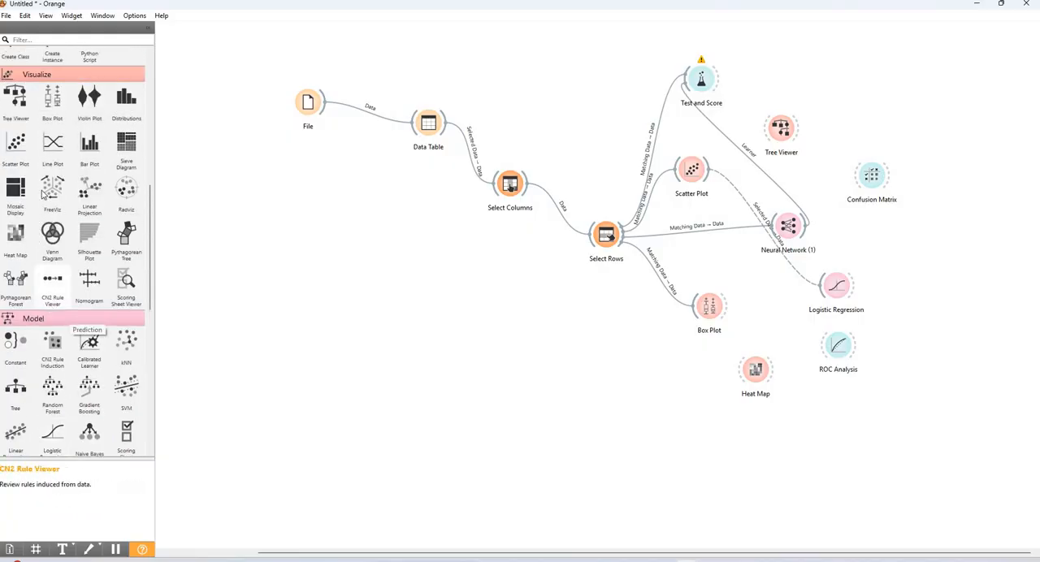
{"action": "scroll", "coordinate": [34, 161], "scroll_direction": "up", "scroll_amount": 10}
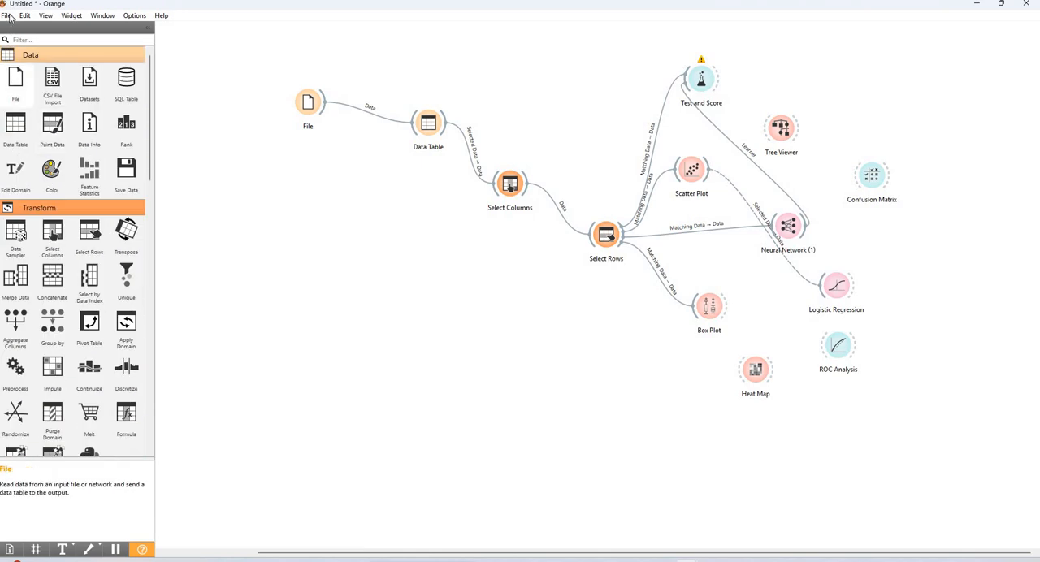
{"action": "left_click", "coordinate": [8, 16]}
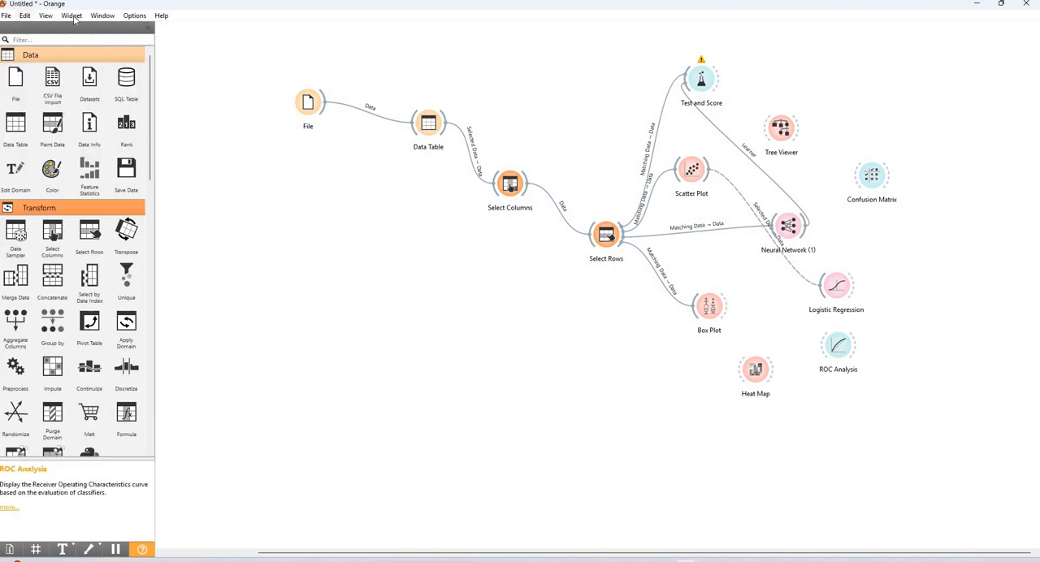
{"action": "left_click", "coordinate": [261, 71]}
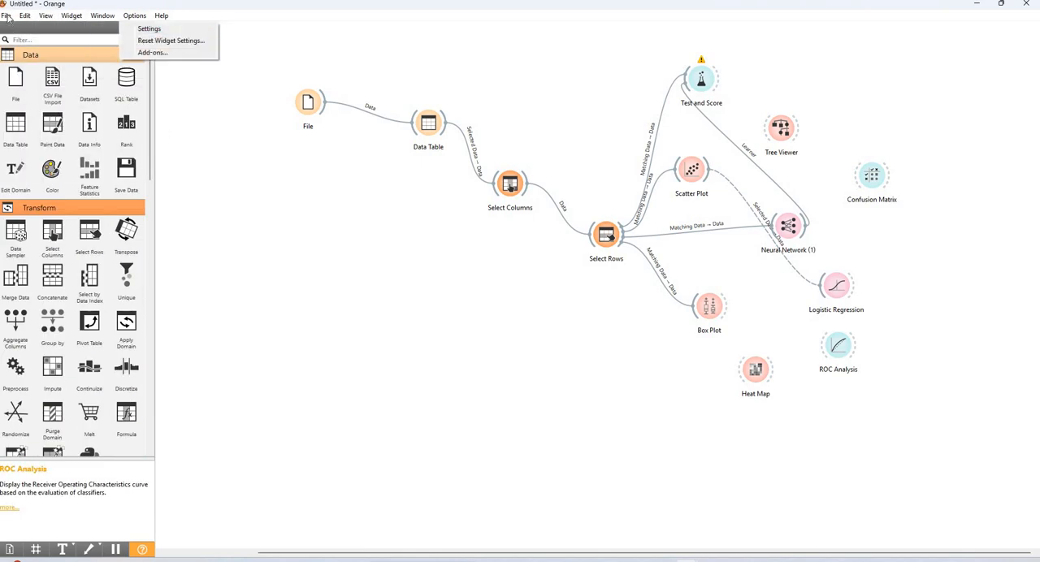
{"action": "left_click", "coordinate": [298, 99]}
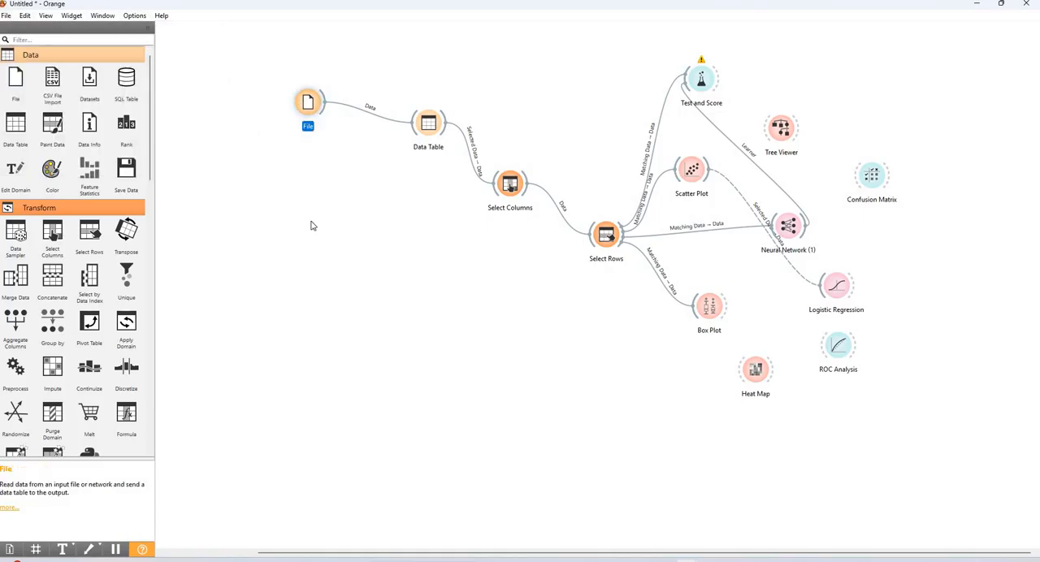
{"action": "left_click", "coordinate": [286, 226]}
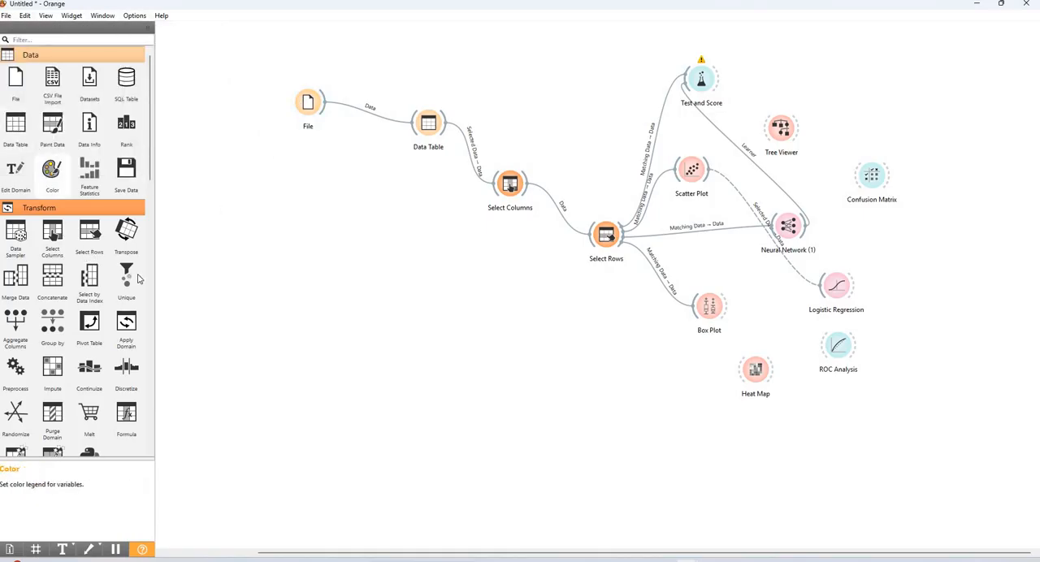
{"action": "scroll", "coordinate": [113, 339], "scroll_direction": "down", "scroll_amount": 10}
{"action": "scroll", "coordinate": [113, 340], "scroll_direction": "down", "scroll_amount": 2}
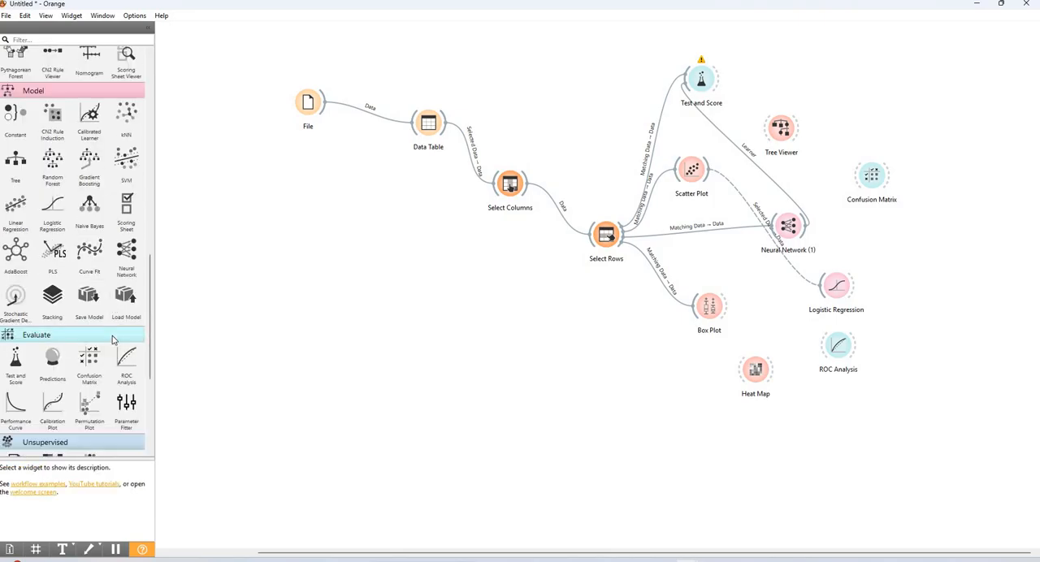
{"action": "scroll", "coordinate": [81, 319], "scroll_direction": "up", "scroll_amount": 12}
{"action": "scroll", "coordinate": [82, 319], "scroll_direction": "up", "scroll_amount": 1}
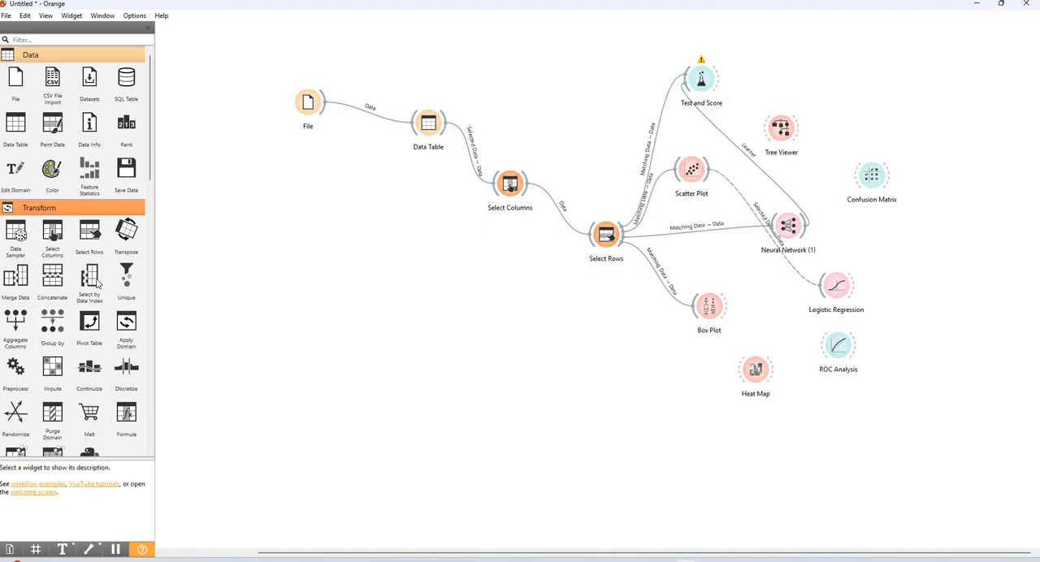
{"action": "scroll", "coordinate": [97, 282], "scroll_direction": "down", "scroll_amount": 9}
{"action": "scroll", "coordinate": [97, 282], "scroll_direction": "down", "scroll_amount": 8}
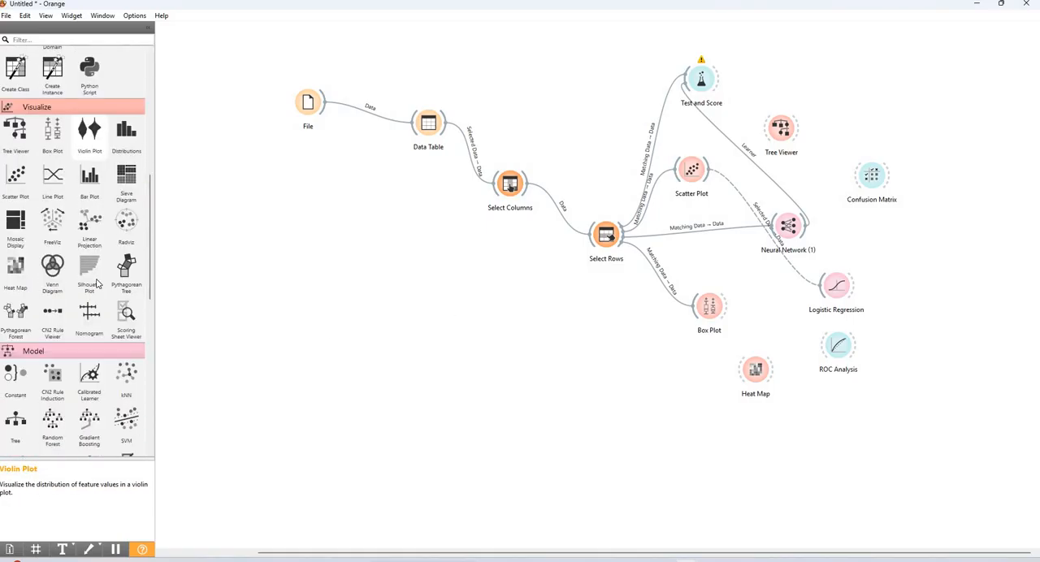